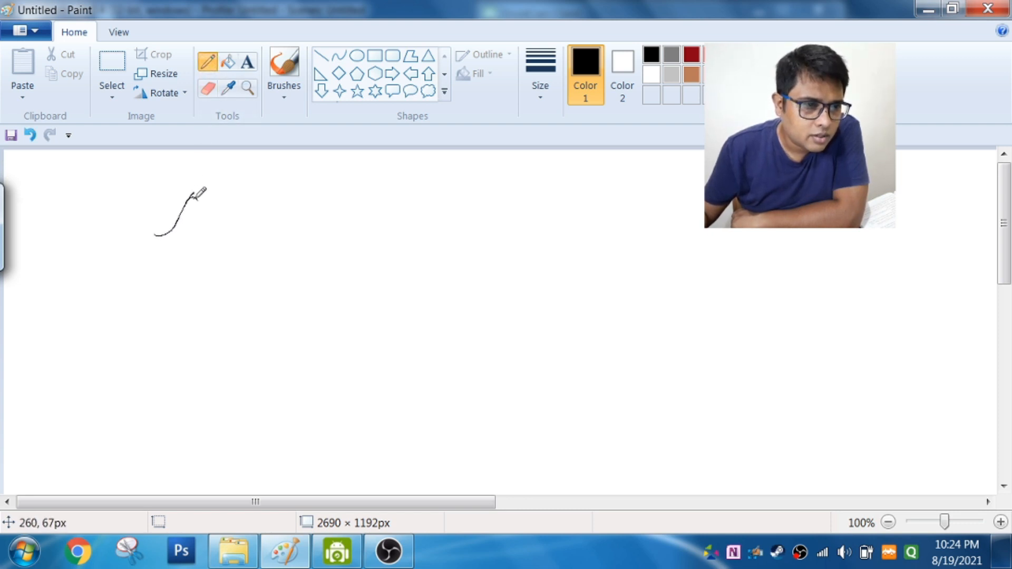
Step: Handwrite the letters ABC and sketch a side view of a car beneath them with the Pencil
{"action": "left_click_drag", "start_coordinate": [232, 190], "coordinate": [233, 227]}
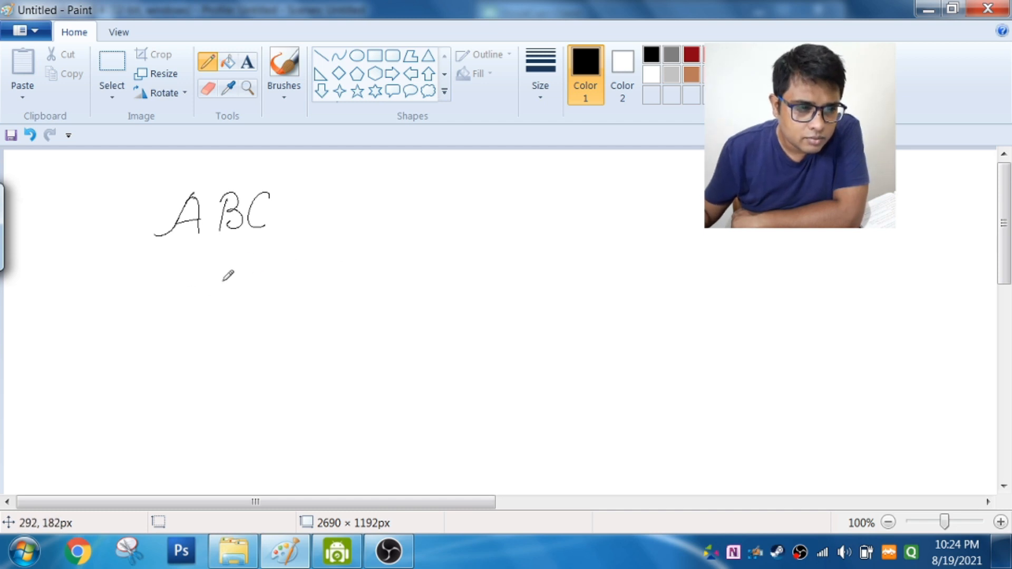
{"action": "left_click_drag", "start_coordinate": [191, 309], "coordinate": [259, 306]}
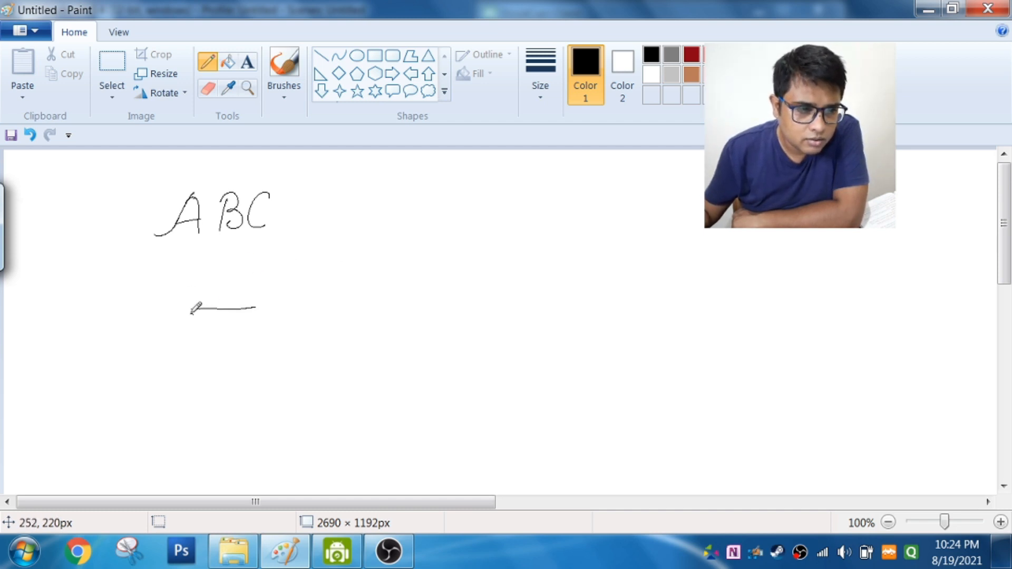
{"action": "left_click_drag", "start_coordinate": [322, 235], "coordinate": [388, 230]}
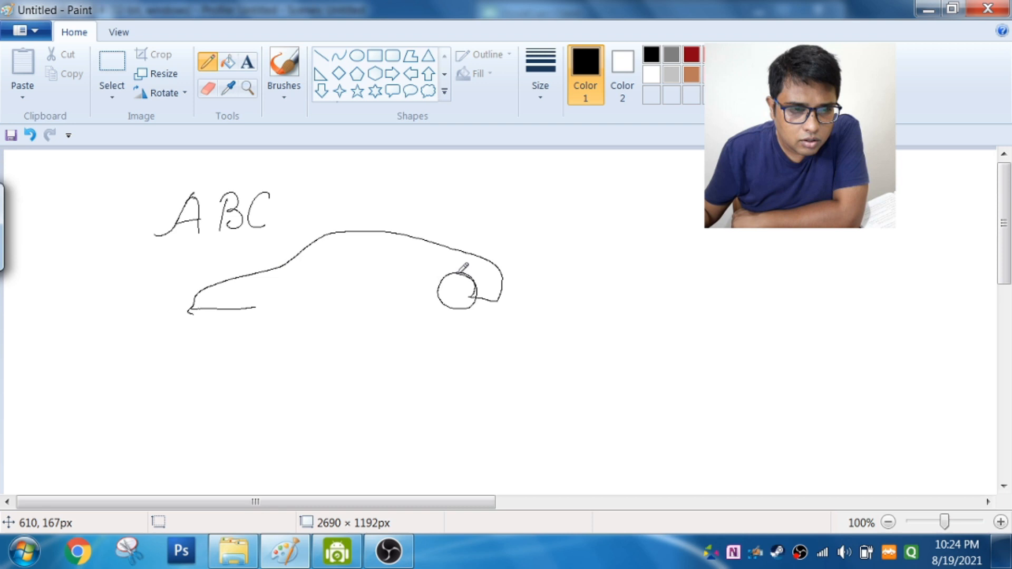
{"action": "left_click_drag", "start_coordinate": [434, 295], "coordinate": [364, 296]}
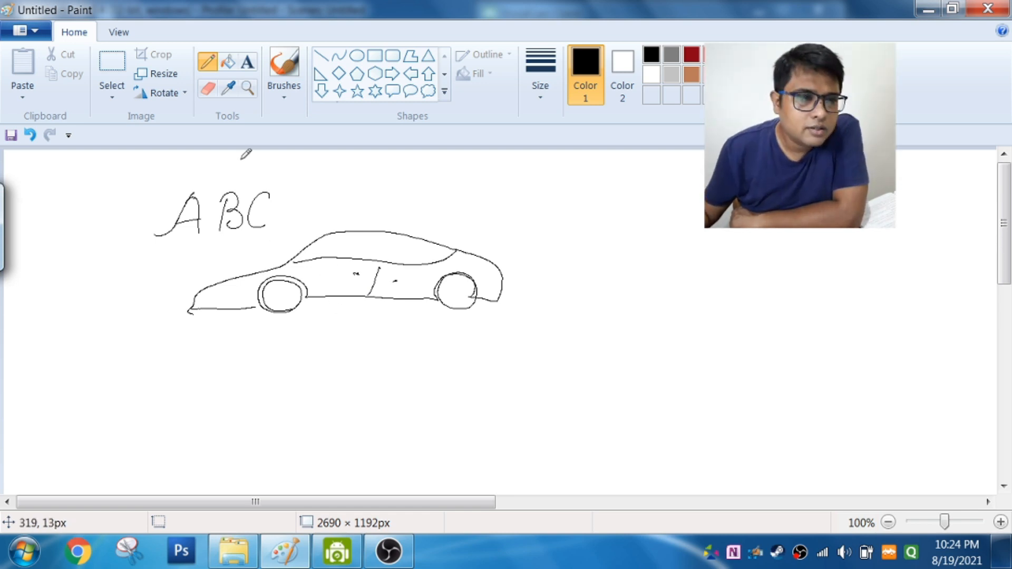
Step: Activate the Line shape and set its thickness to the second-thinnest option
{"action": "left_click", "coordinate": [322, 61]}
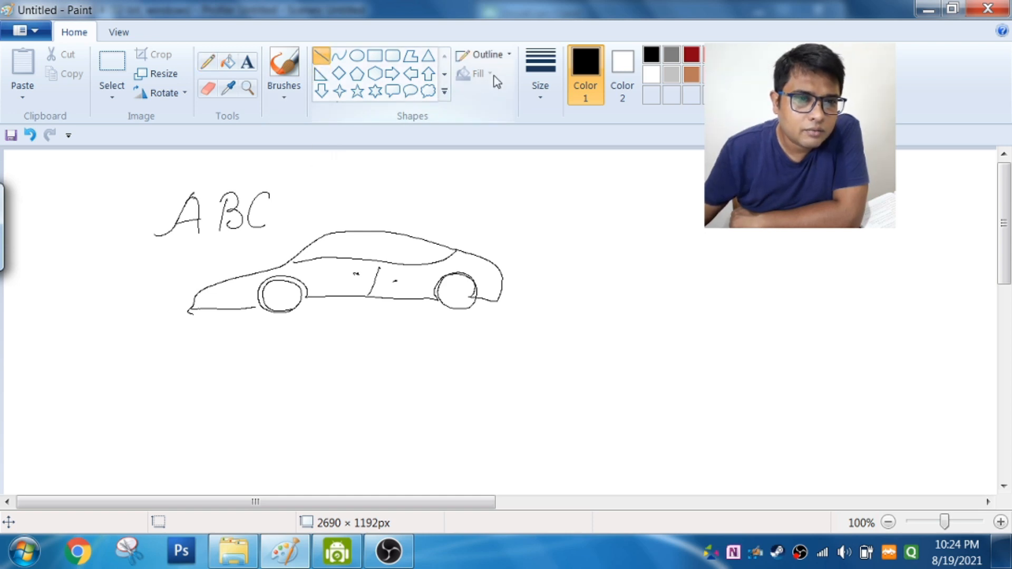
{"action": "left_click", "coordinate": [536, 77]}
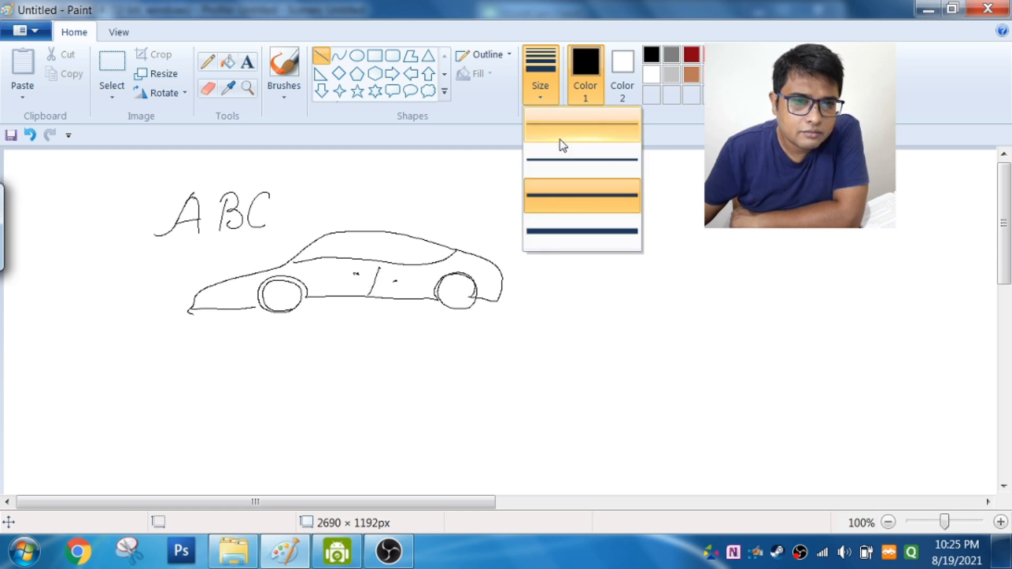
{"action": "left_click", "coordinate": [556, 171]}
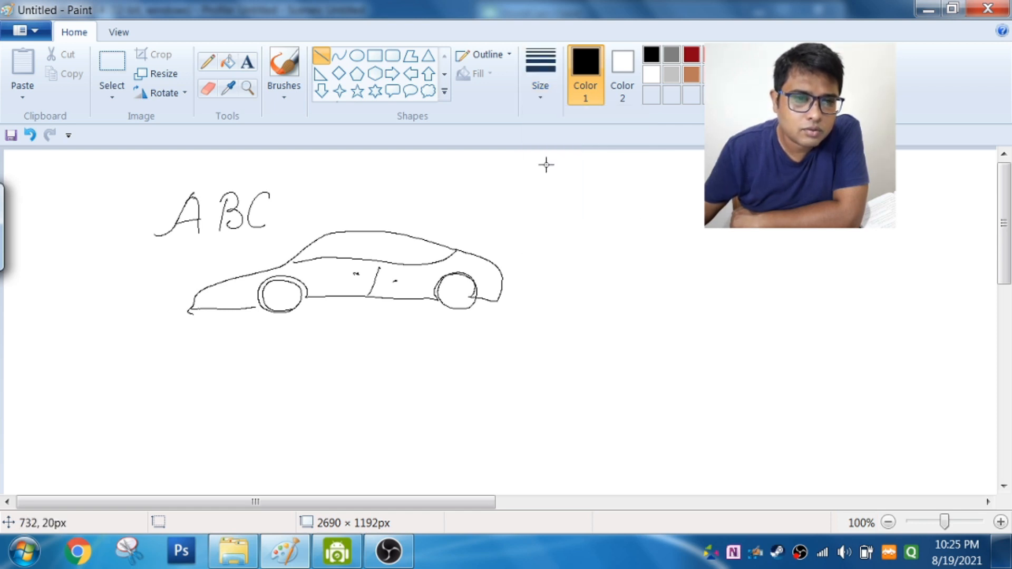
Step: Draw a near-vertical line and two crossing lines beside the car, plus a near-horizontal line about 191 px long below it
{"action": "left_click_drag", "start_coordinate": [548, 194], "coordinate": [538, 349]}
{"action": "left_click_drag", "start_coordinate": [598, 280], "coordinate": [788, 289]}
{"action": "left_click_drag", "start_coordinate": [696, 207], "coordinate": [661, 372]}
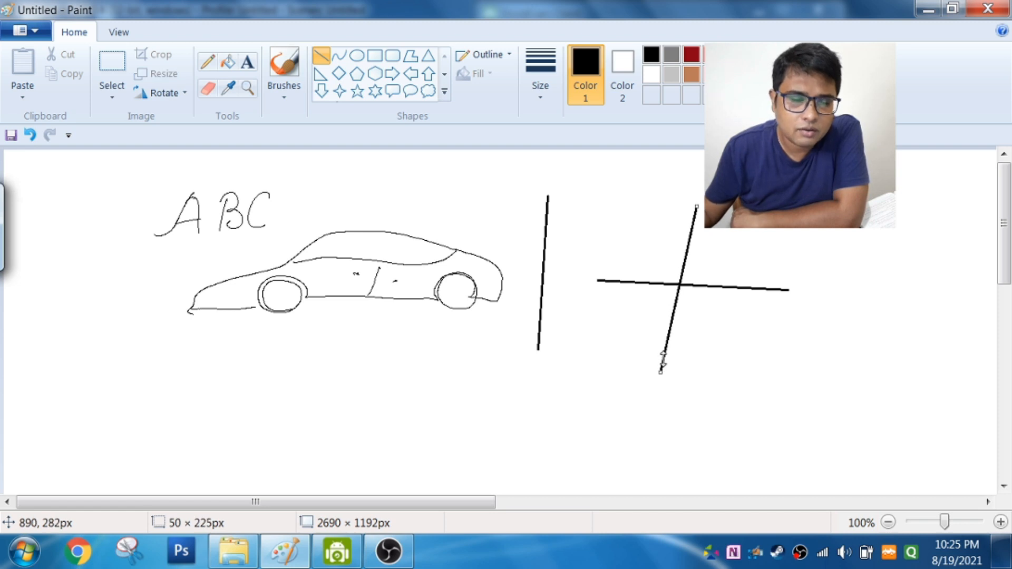
{"action": "left_click_drag", "start_coordinate": [87, 346], "coordinate": [229, 354]}
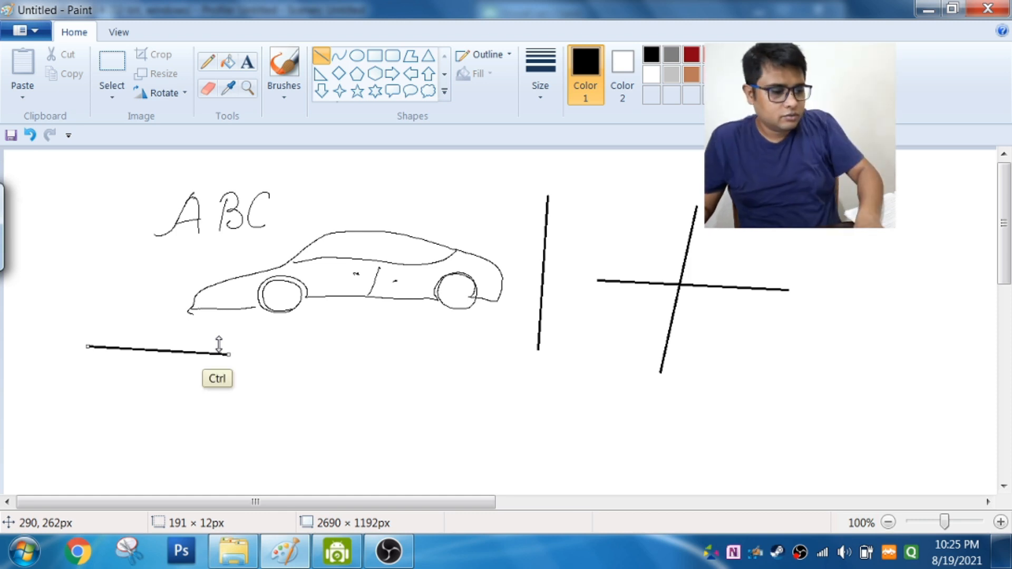
Step: Undo all the lines, the car sketch and the handwritten letters until the canvas is blank
{"action": "key", "text": "ctrl+z"}
{"action": "key", "text": "ctrl+z"}
{"action": "key", "text": "ctrl+z"}
{"action": "key", "text": "ctrl+z"}
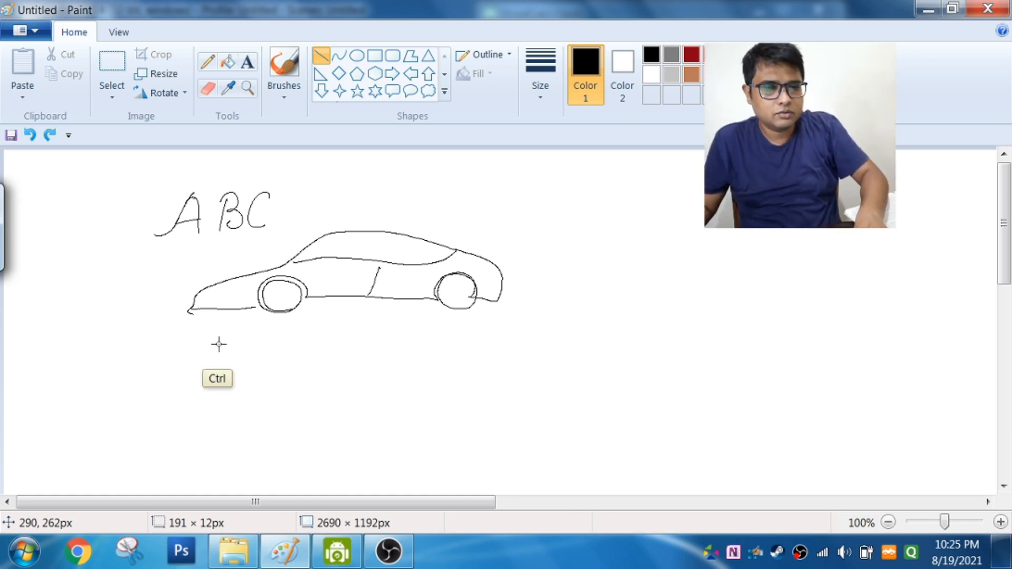
{"action": "key", "text": "ctrl+z"}
{"action": "key", "text": "ctrl+z"}
{"action": "key", "text": "ctrl+z"}
{"action": "key", "text": "ctrl+z"}
{"action": "key", "text": "ctrl+z"}
{"action": "key", "text": "ctrl+z"}
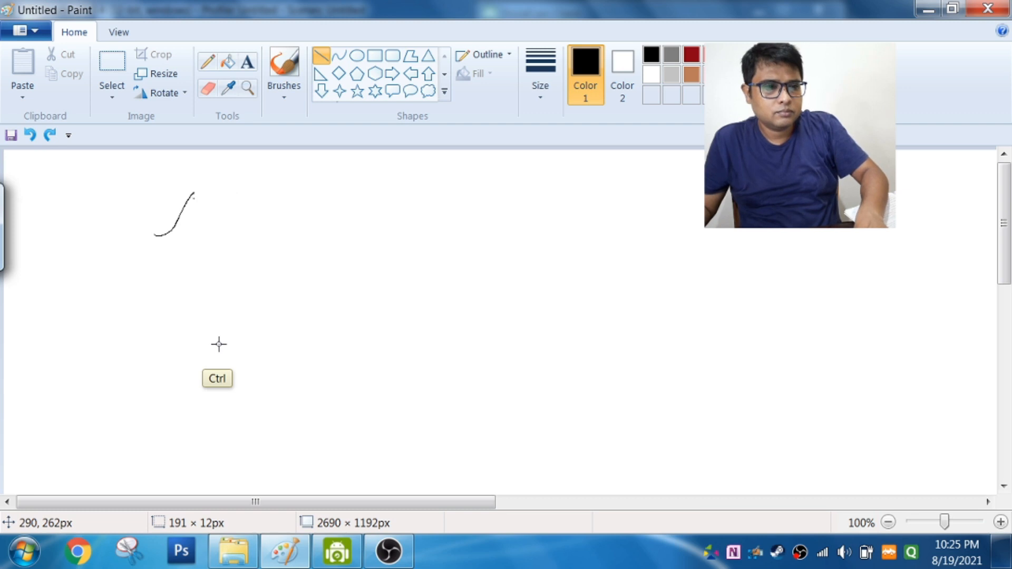
{"action": "key", "text": "ctrl+z"}
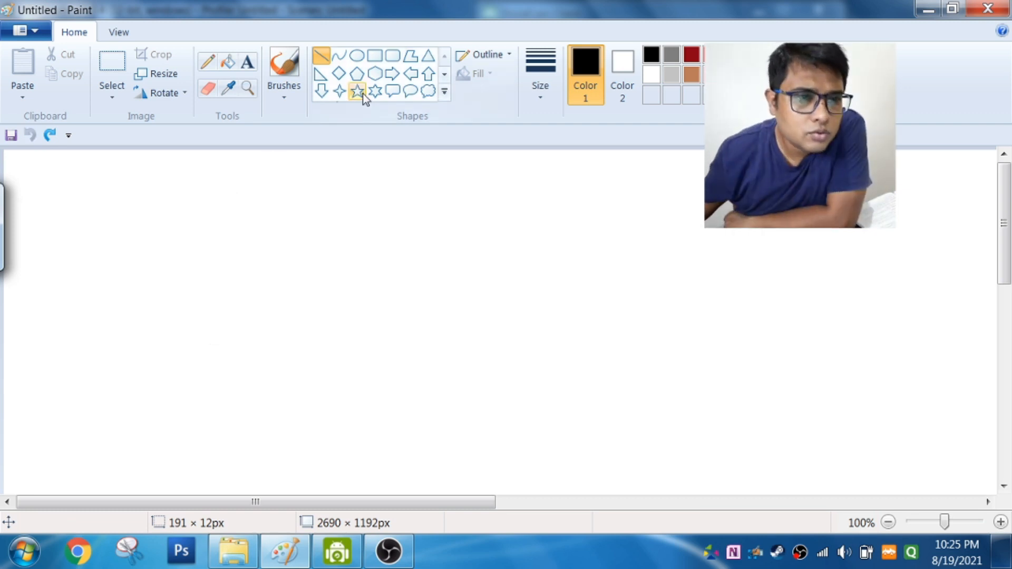
Step: Draw a diagonal curve about 292 px wide in the upper middle of the canvas, bending it upward
{"action": "right_click", "coordinate": [340, 59]}
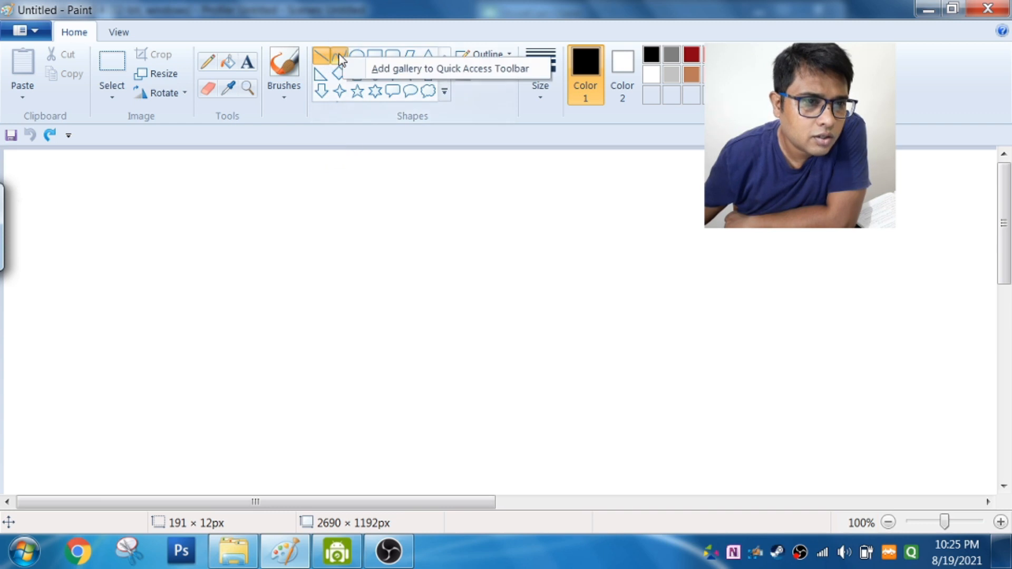
{"action": "left_click", "coordinate": [176, 279]}
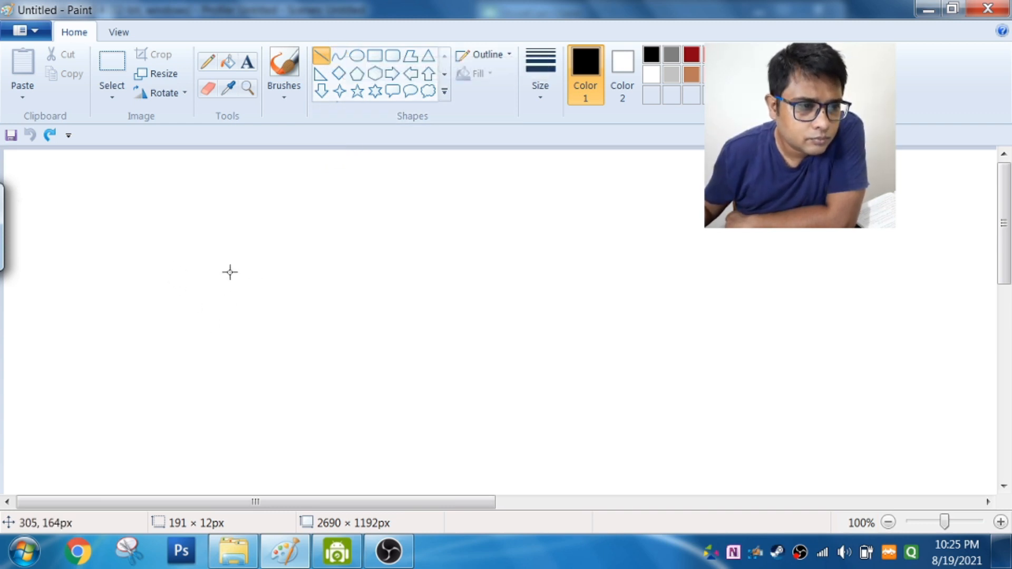
{"action": "left_click", "coordinate": [338, 55]}
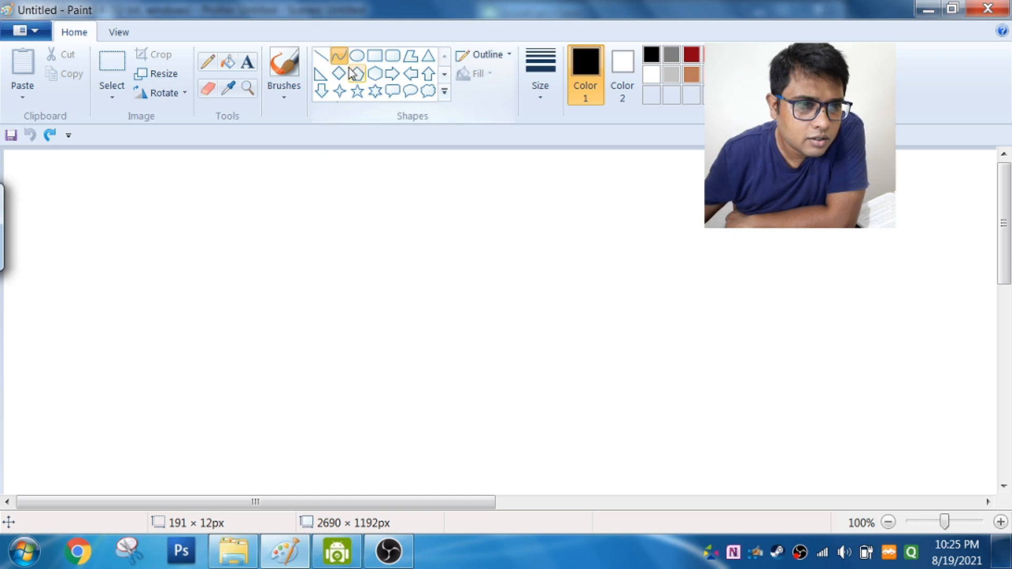
{"action": "left_click_drag", "start_coordinate": [264, 209], "coordinate": [480, 298]}
{"action": "left_click_drag", "start_coordinate": [338, 255], "coordinate": [341, 178]}
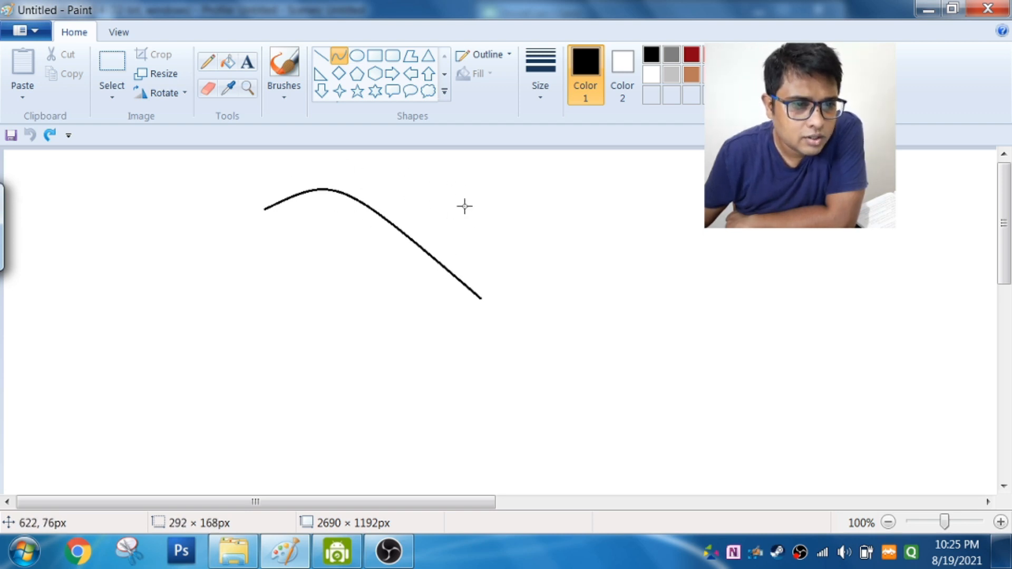
Step: Try to draw a second curve with two bends below the first one
{"action": "left_click", "coordinate": [347, 59]}
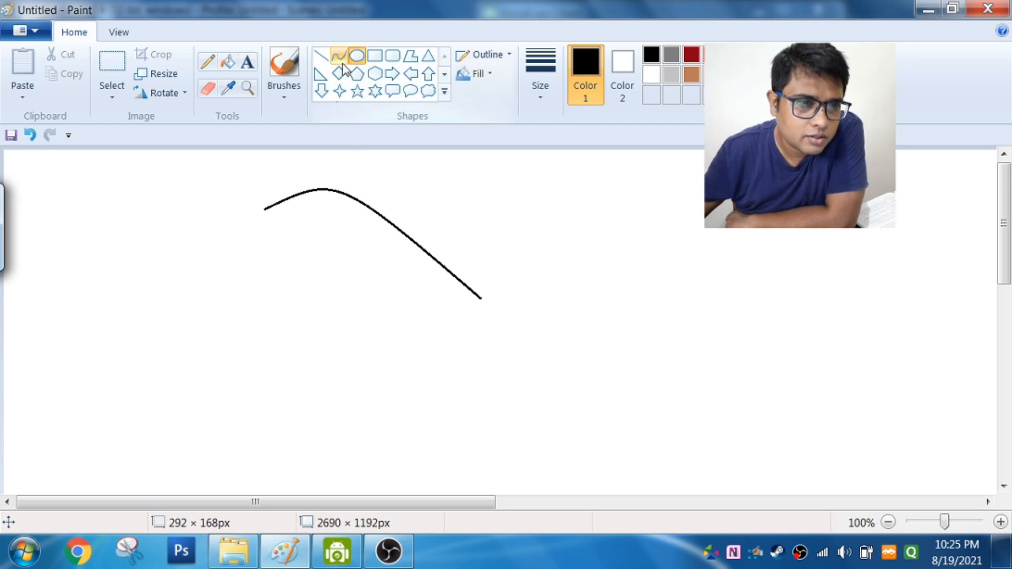
{"action": "left_click_drag", "start_coordinate": [198, 348], "coordinate": [501, 386]}
{"action": "left_click_drag", "start_coordinate": [294, 376], "coordinate": [251, 419]}
{"action": "left_click_drag", "start_coordinate": [310, 361], "coordinate": [320, 350]}
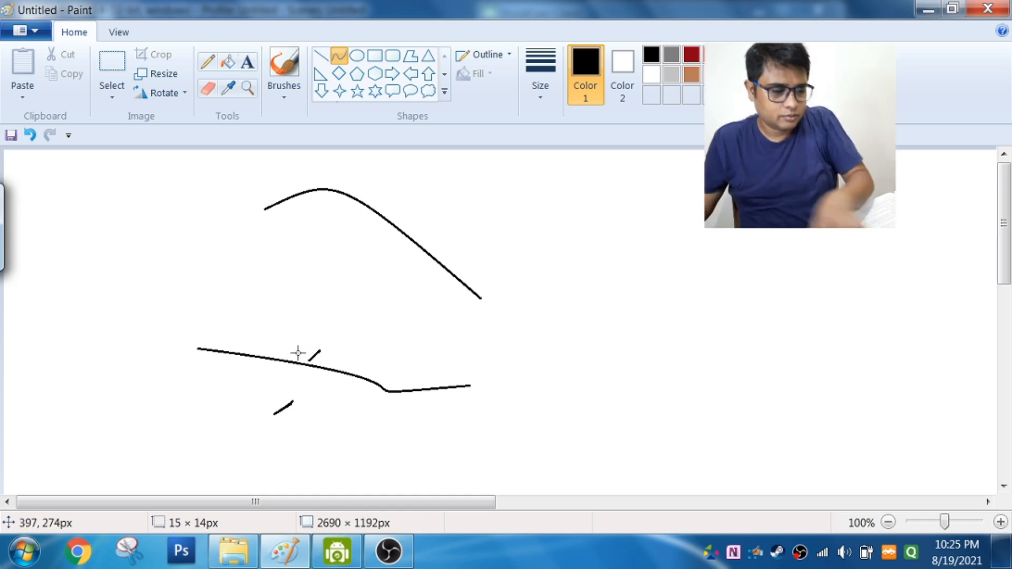
Step: Undo the misdrawn strokes and draw a downward-bent curve about 324 px wide below the first curve
{"action": "key", "text": "ctrl+z"}
{"action": "key", "text": "ctrl+z"}
{"action": "key", "text": "ctrl+z"}
{"action": "left_click_drag", "start_coordinate": [274, 367], "coordinate": [493, 362]}
{"action": "left_click_drag", "start_coordinate": [427, 363], "coordinate": [452, 441]}
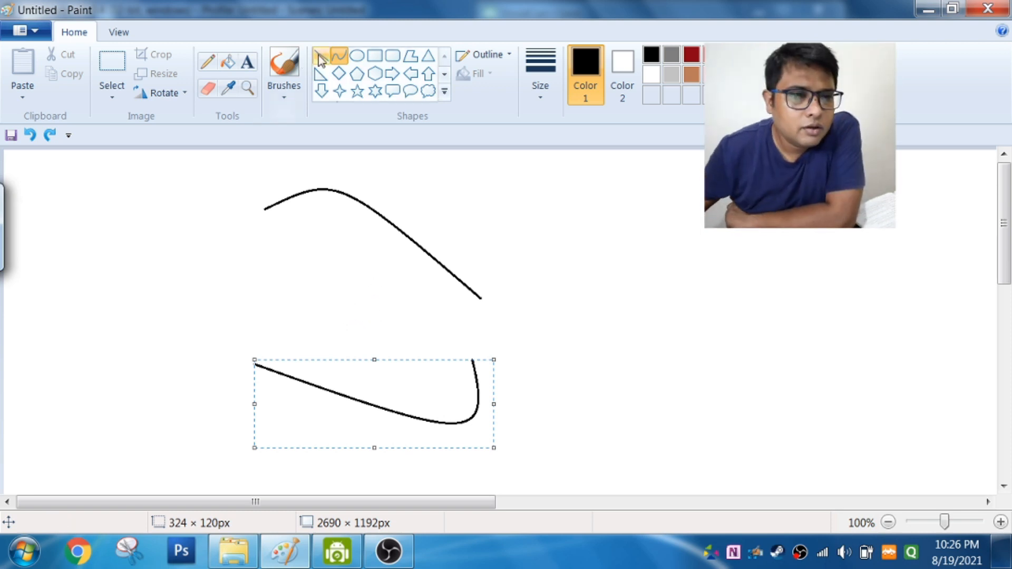
Step: Draw a wide rectangle beside the curves and a smaller one about 106 × 100 px beneath it
{"action": "right_click", "coordinate": [375, 57]}
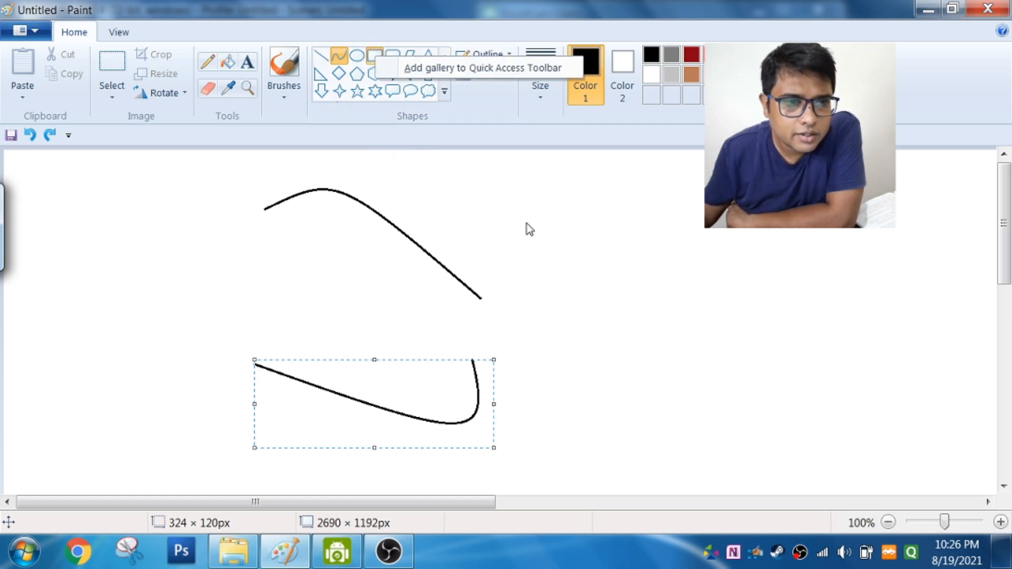
{"action": "left_click", "coordinate": [561, 221]}
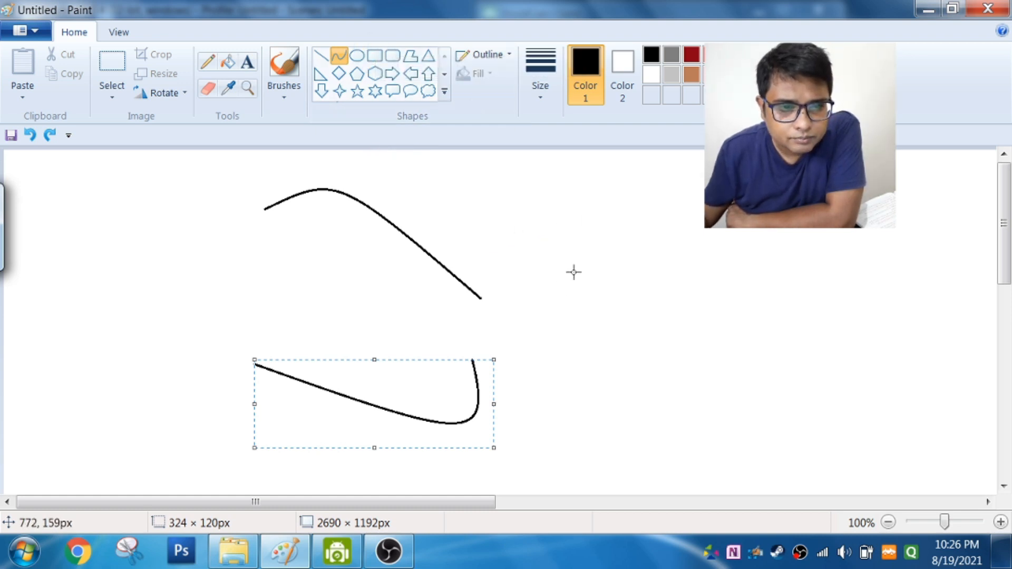
{"action": "left_click", "coordinate": [375, 55]}
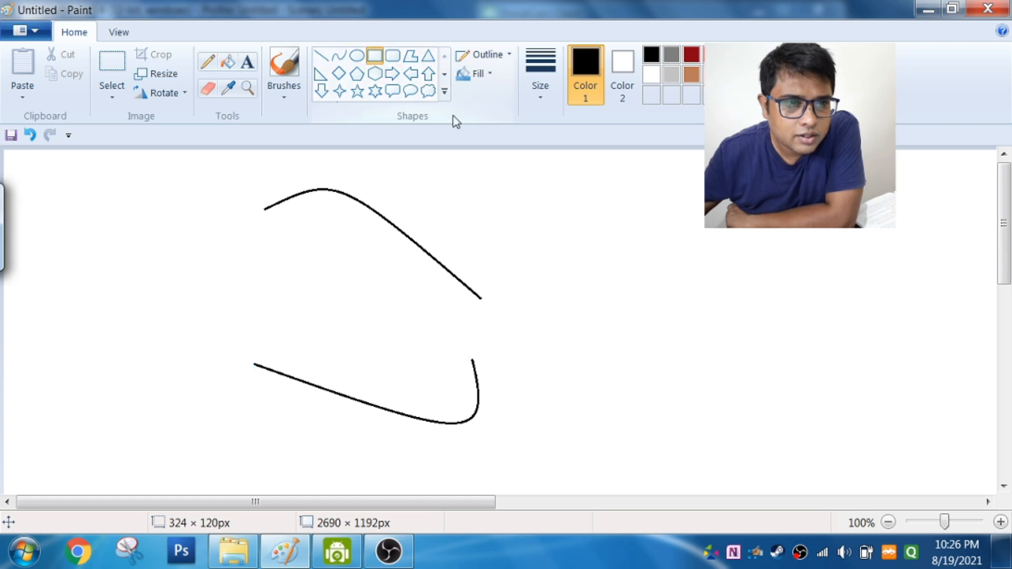
{"action": "left_click_drag", "start_coordinate": [597, 240], "coordinate": [816, 322]}
{"action": "left_click_drag", "start_coordinate": [650, 349], "coordinate": [728, 424]}
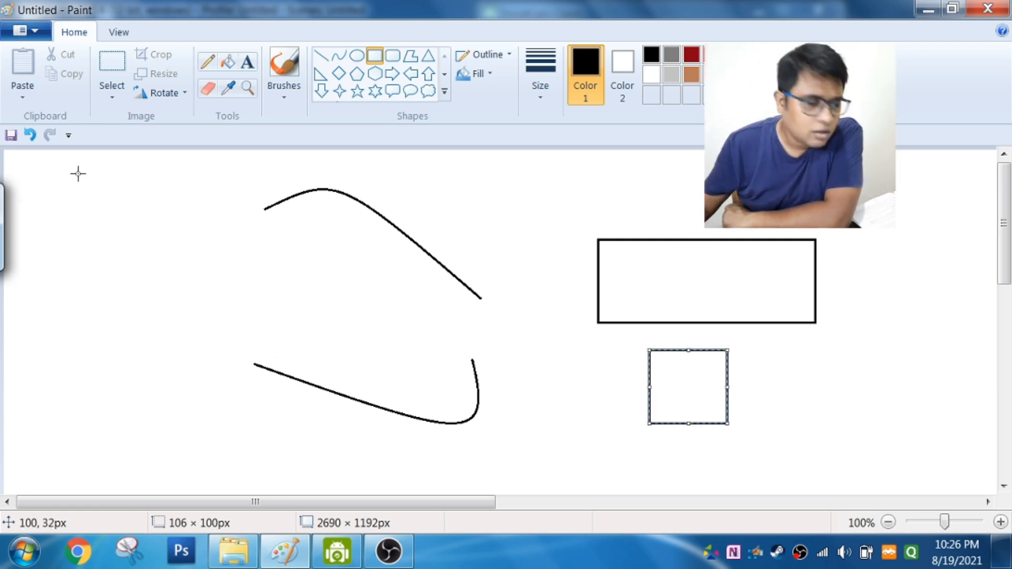
Step: Draw a closed irregular polygon about 333 × 251 px beside the curves, wrapping its outer edges around the inner ones
{"action": "left_click", "coordinate": [411, 56]}
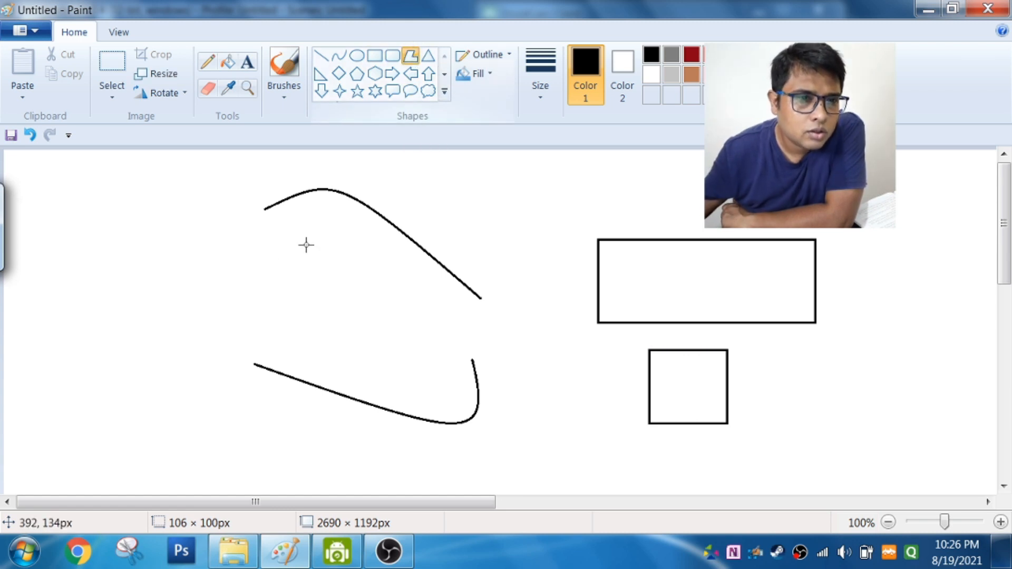
{"action": "left_click_drag", "start_coordinate": [117, 280], "coordinate": [223, 271]}
{"action": "left_click", "coordinate": [126, 251]}
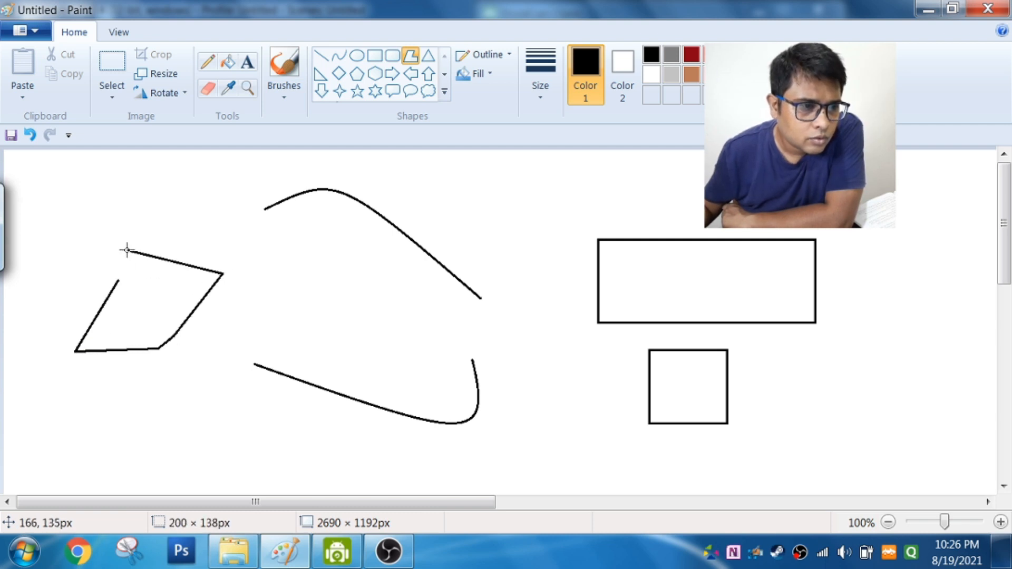
{"action": "left_click", "coordinate": [202, 213]}
{"action": "left_click", "coordinate": [282, 252]}
{"action": "left_click", "coordinate": [273, 307]}
{"action": "left_click_drag", "start_coordinate": [225, 344], "coordinate": [188, 380]}
{"action": "left_click", "coordinate": [108, 397]}
{"action": "left_click", "coordinate": [50, 391]}
{"action": "left_click", "coordinate": [34, 354]}
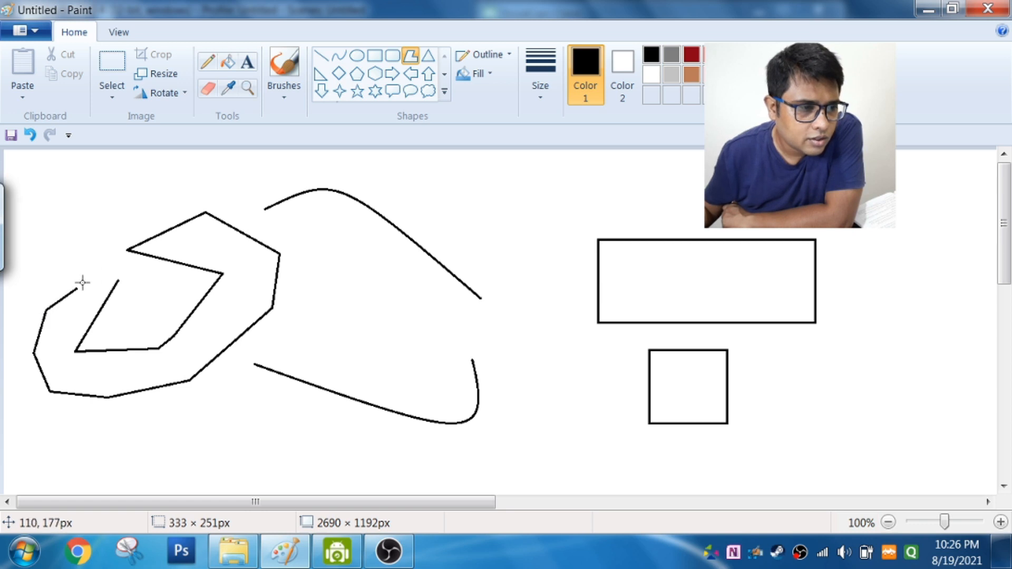
{"action": "left_click", "coordinate": [119, 282]}
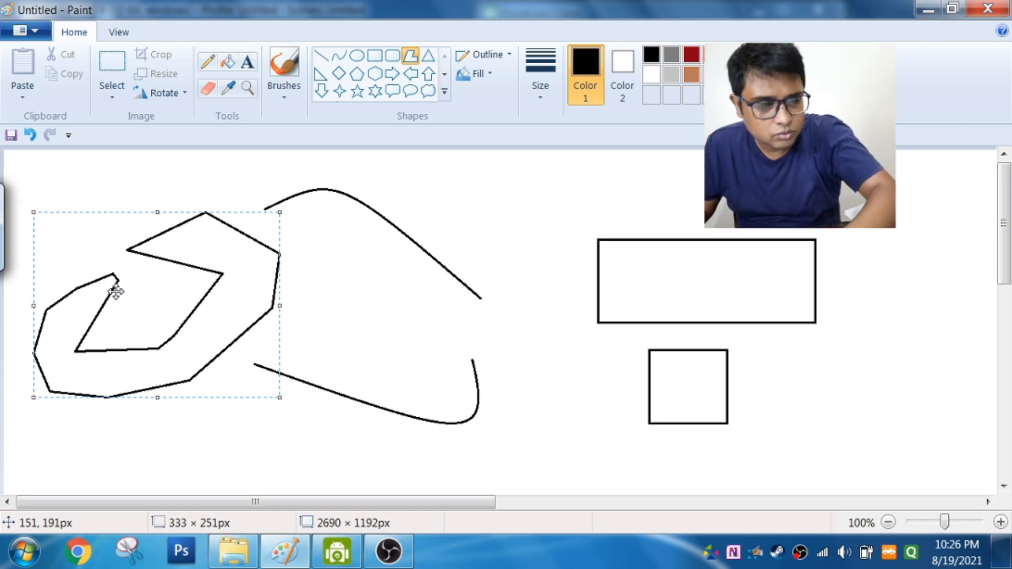
Step: Undo the polygon, the rectangles and the curves until the canvas is blank
{"action": "key", "text": "ctrl+z"}
{"action": "key", "text": "ctrl+z"}
{"action": "key", "text": "ctrl+z"}
{"action": "key", "text": "ctrl+z"}
{"action": "key", "text": "ctrl+z"}
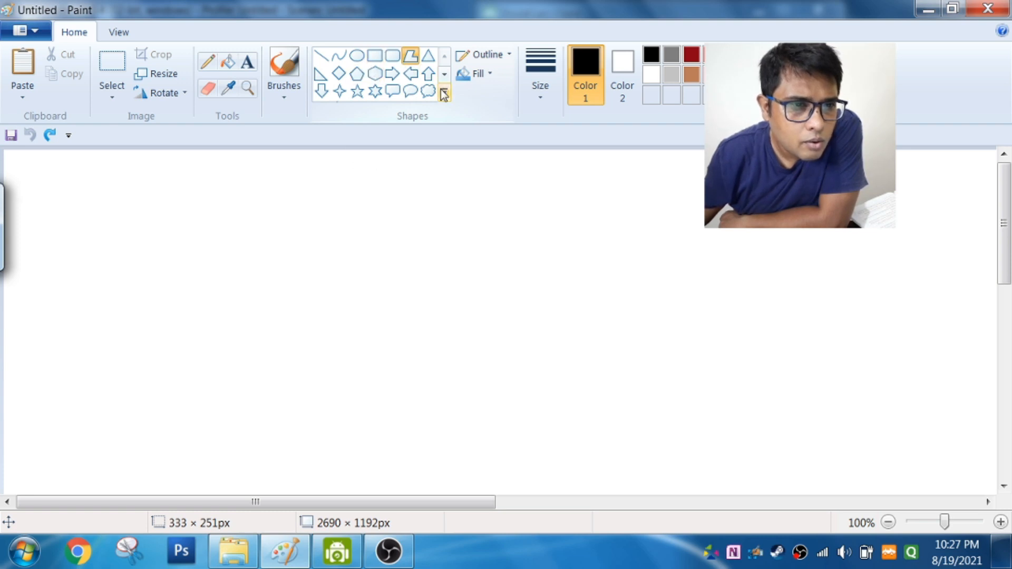
Step: Draw a diagonal line about 82 × 92 px with the Polygon tool and an oval about 331 × 164 px beside it
{"action": "right_click", "coordinate": [357, 63]}
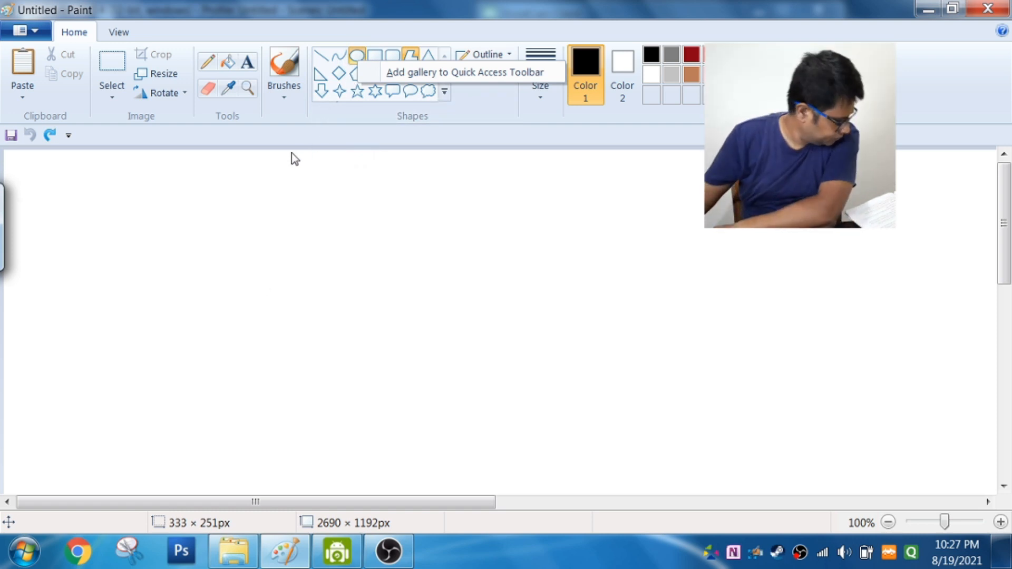
{"action": "left_click", "coordinate": [217, 252]}
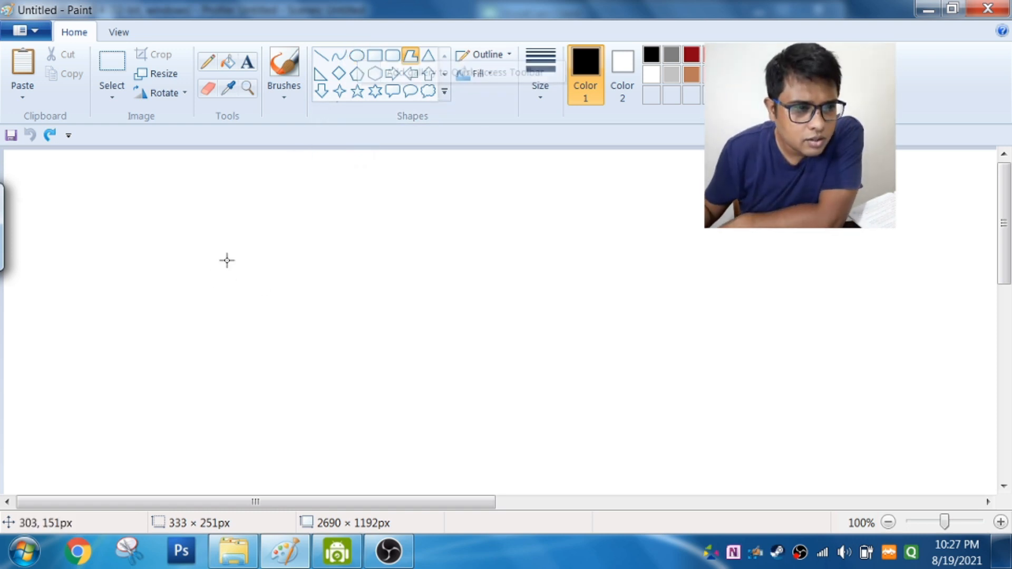
{"action": "mouse_move", "coordinate": [234, 249]}
{"action": "left_mouse_down"}
{"action": "mouse_move", "coordinate": [246, 277]}
{"action": "mouse_move", "coordinate": [295, 317]}
{"action": "left_mouse_up"}
{"action": "left_click", "coordinate": [357, 55]}
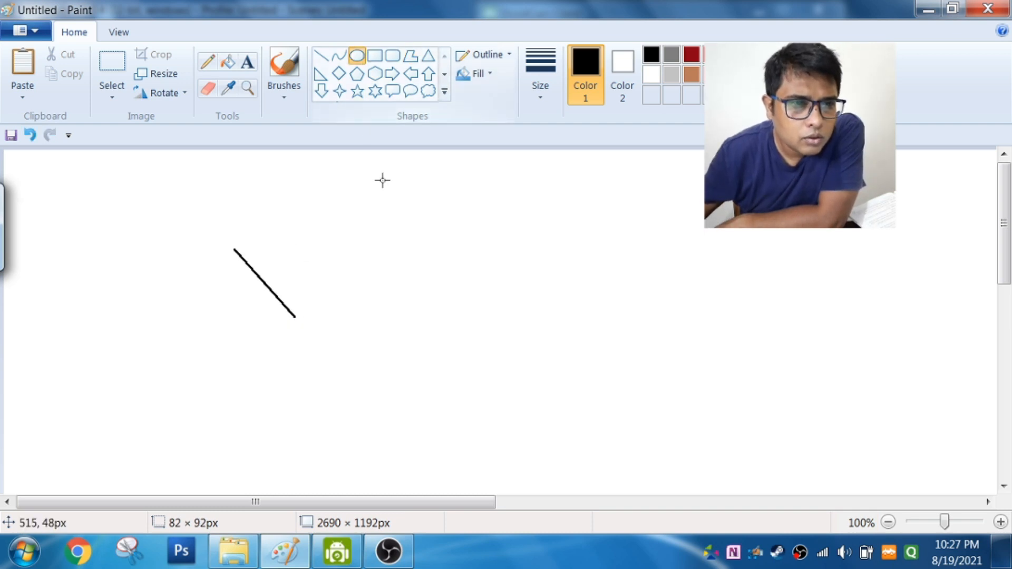
{"action": "left_click_drag", "start_coordinate": [392, 204], "coordinate": [637, 324]}
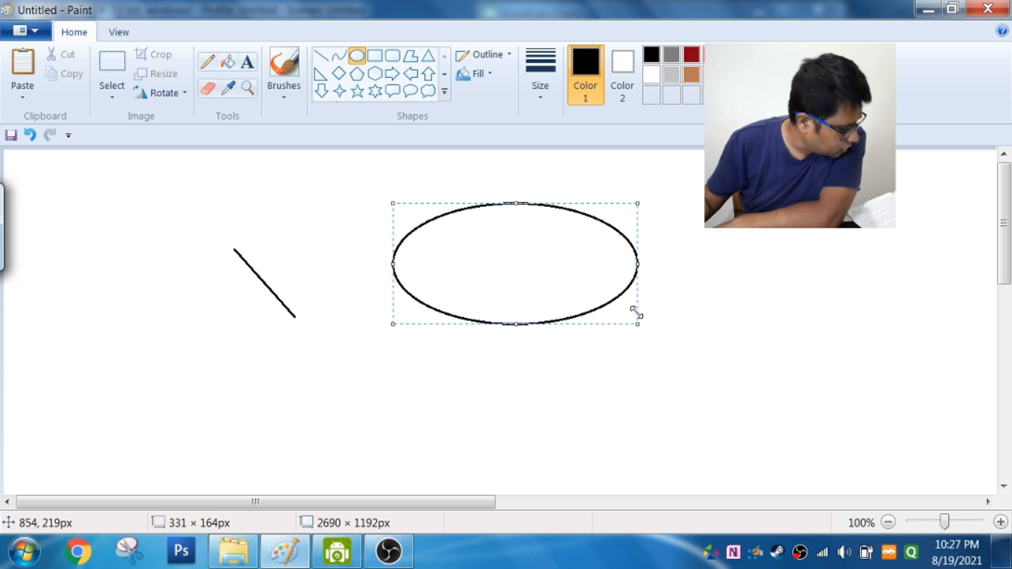
Step: Fill the inside of the oval with red using the Fill with color tool
{"action": "right_click", "coordinate": [227, 67]}
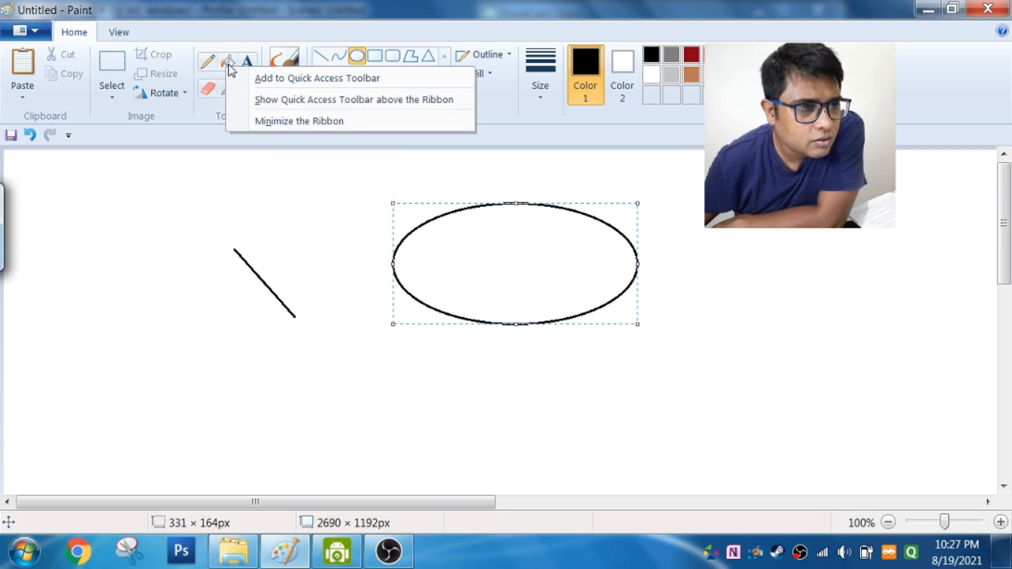
{"action": "left_click", "coordinate": [228, 63]}
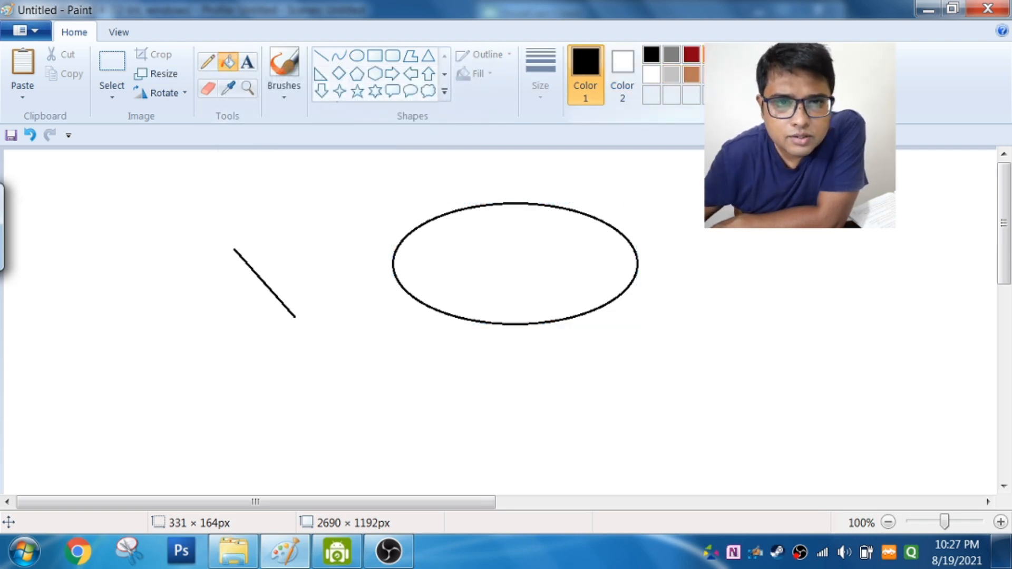
{"action": "left_click", "coordinate": [712, 54]}
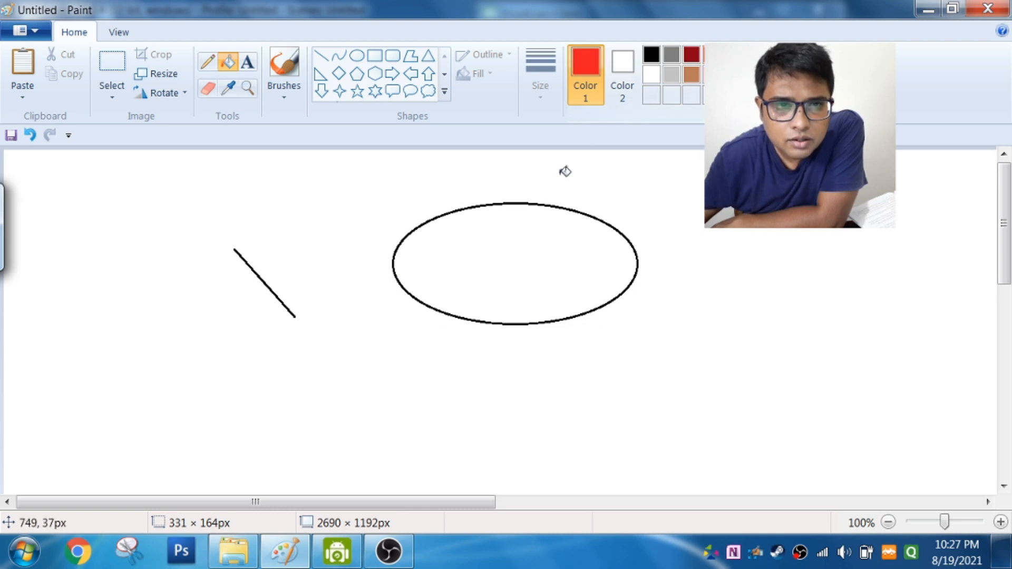
{"action": "left_click", "coordinate": [538, 229]}
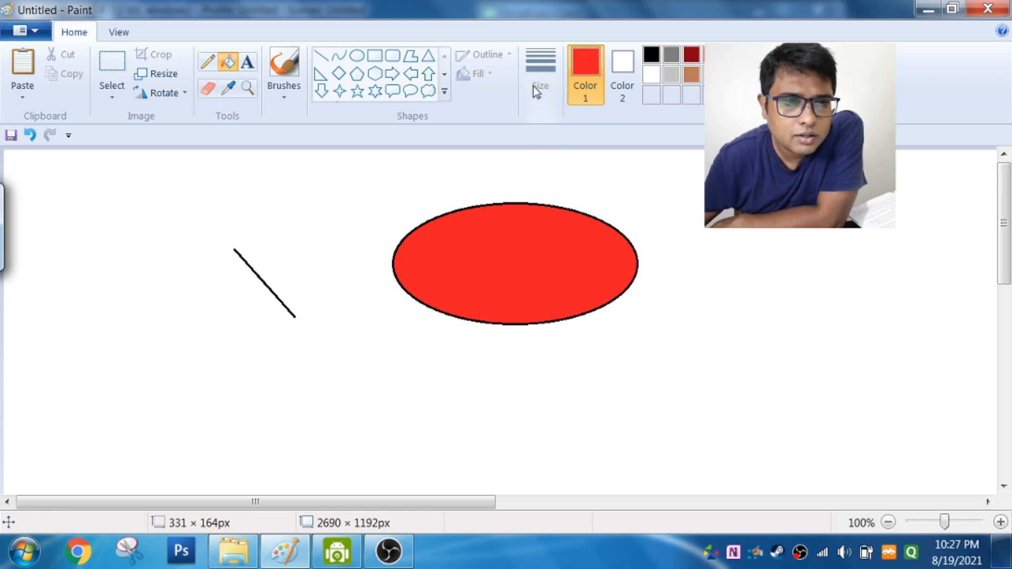
Step: Draw a five-point star about 168 × 189 px beside the red oval and move it slightly away from the oval
{"action": "left_click", "coordinate": [356, 94]}
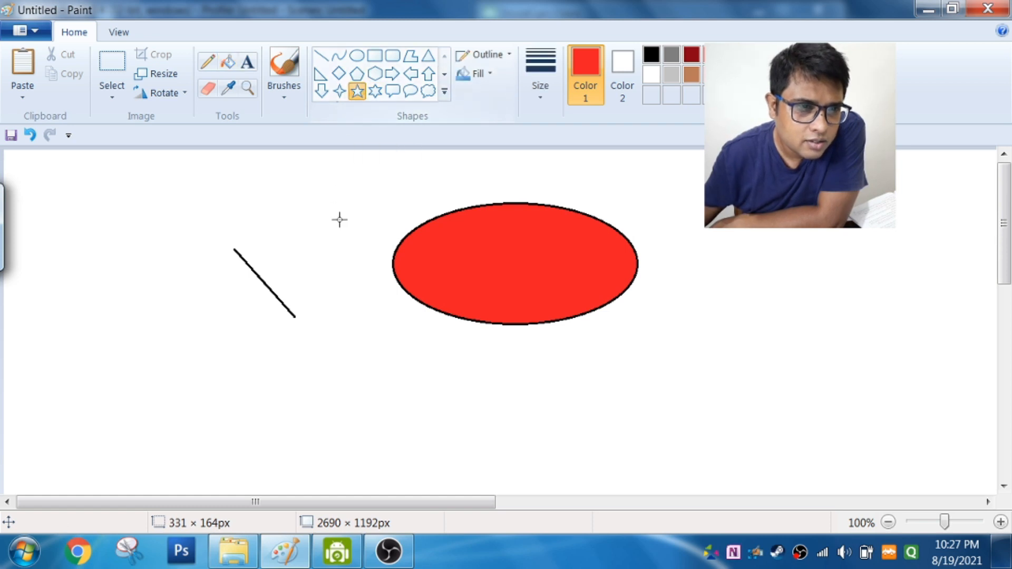
{"action": "left_click_drag", "start_coordinate": [757, 198], "coordinate": [639, 336]}
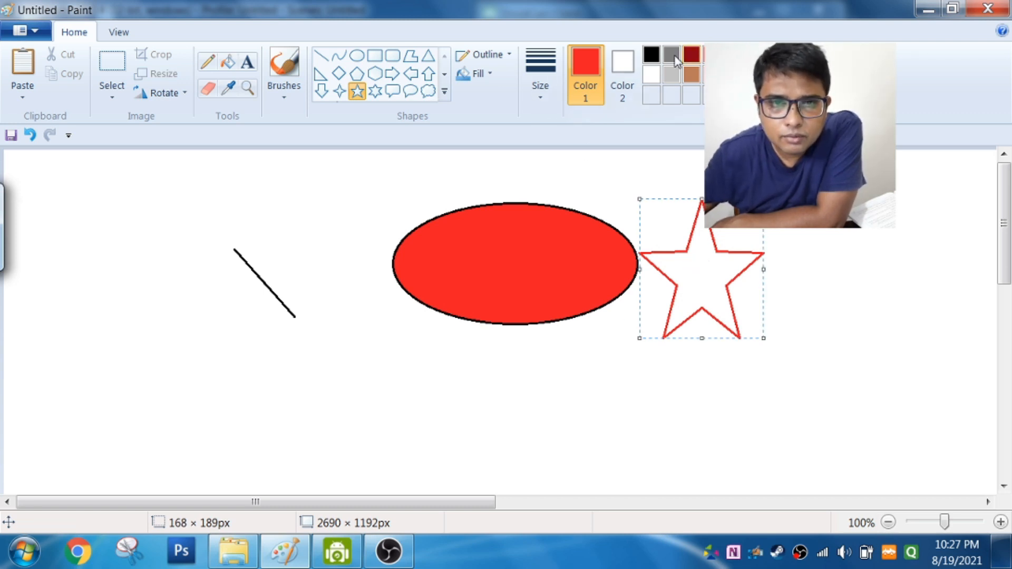
{"action": "left_click_drag", "start_coordinate": [699, 250], "coordinate": [748, 245]}
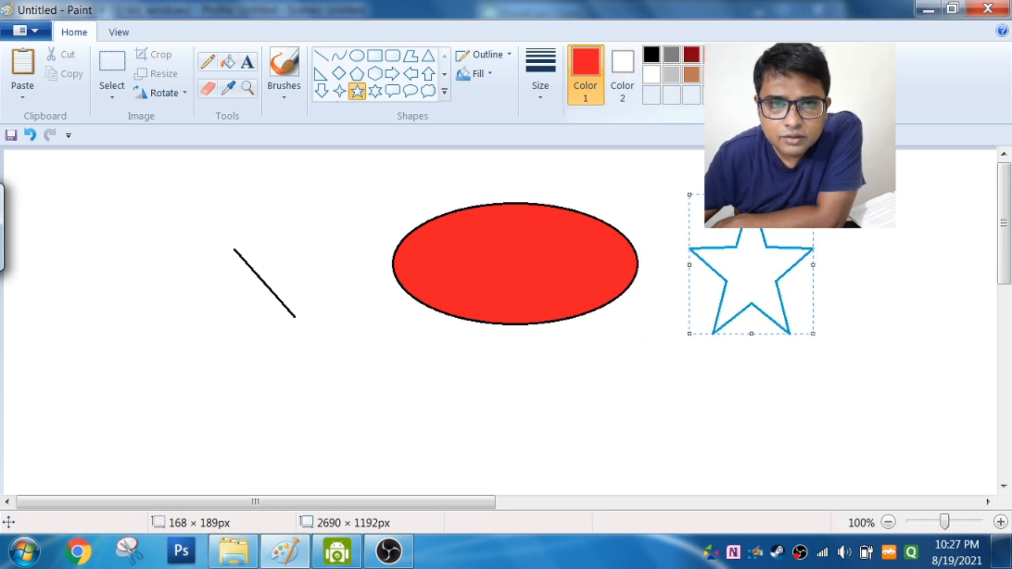
Step: Change the star's outline to blue and fill its inside with the same blue
{"action": "left_click", "coordinate": [791, 54]}
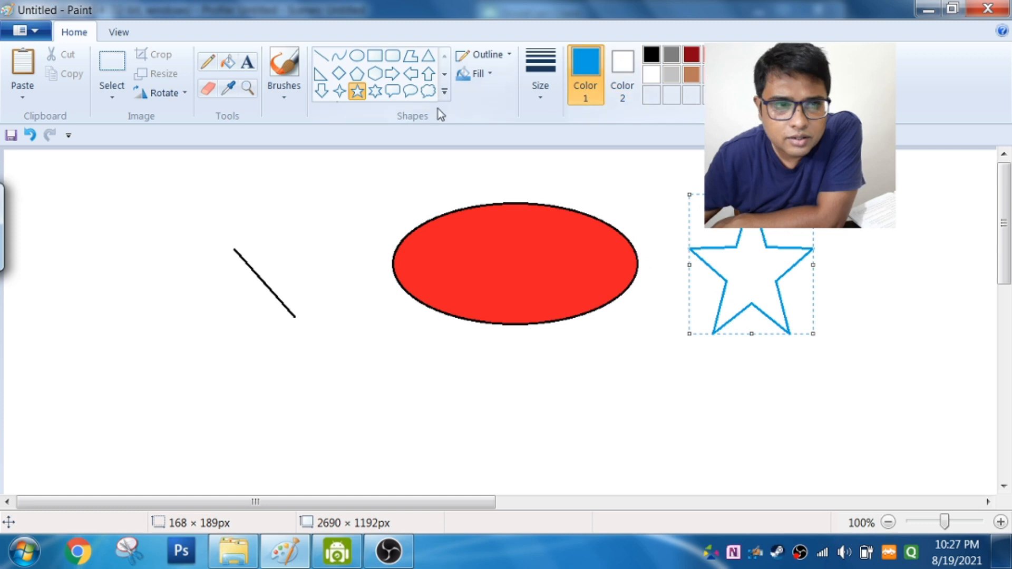
{"action": "left_click", "coordinate": [232, 64]}
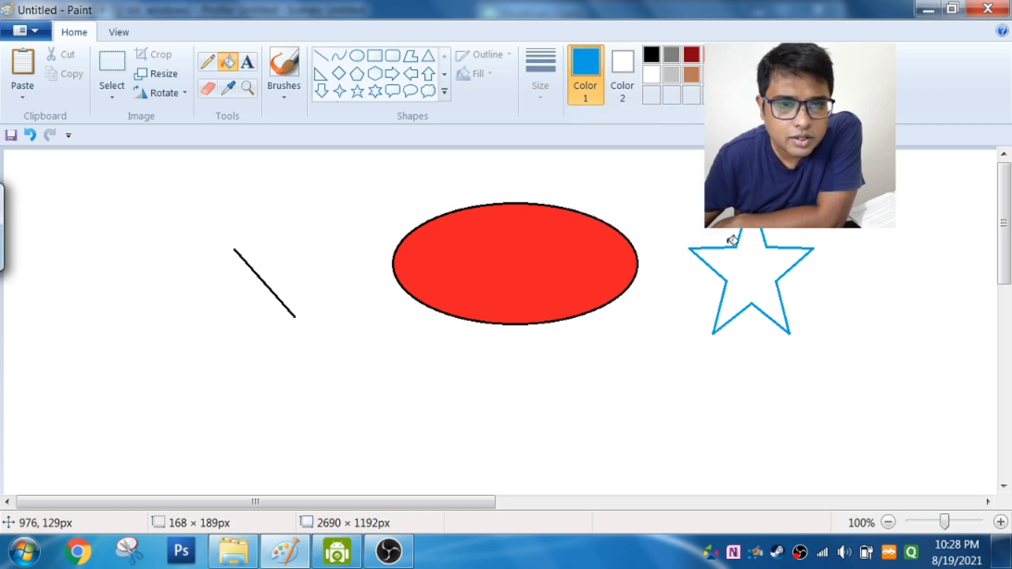
{"action": "left_click", "coordinate": [763, 264]}
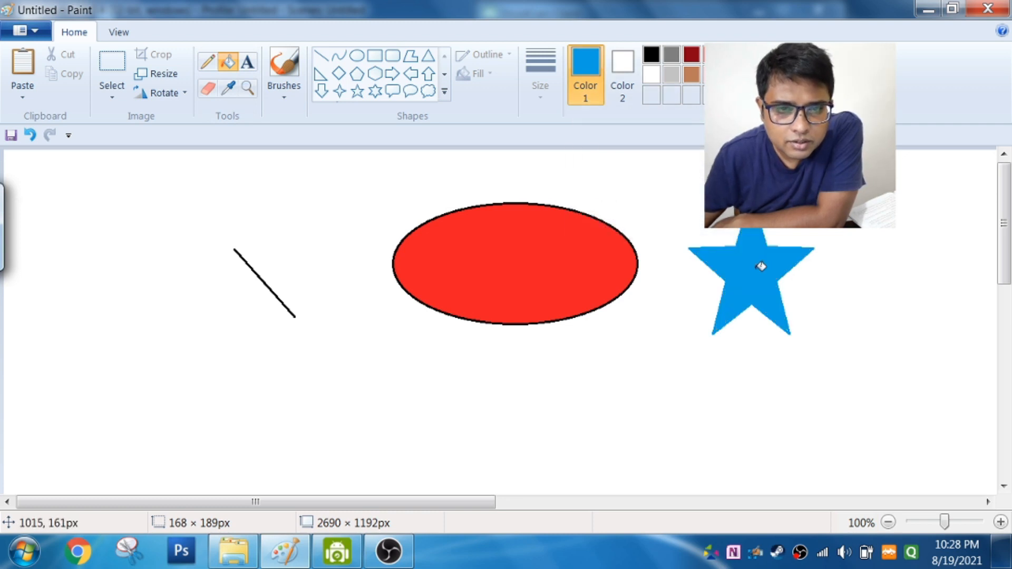
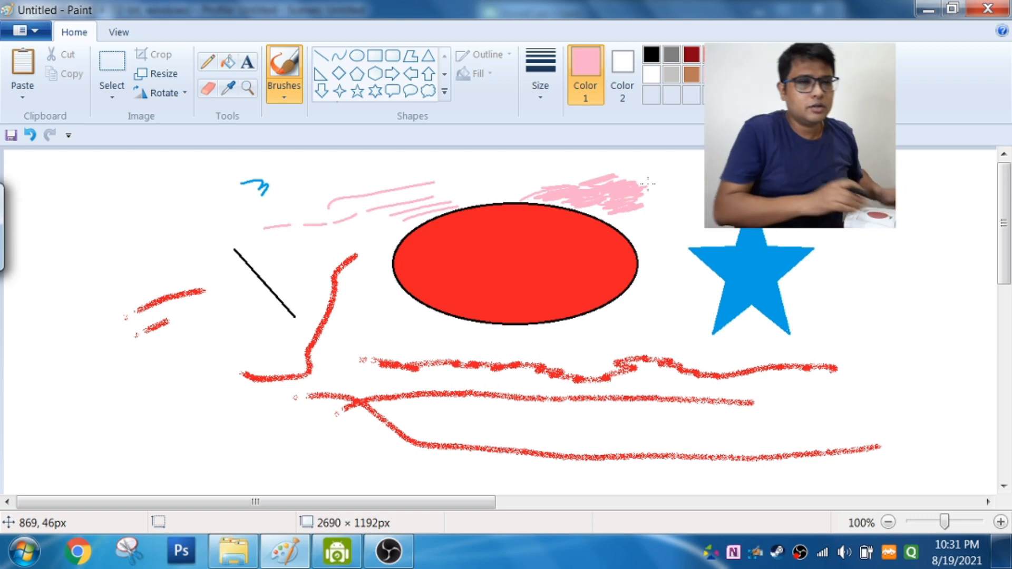
Step: Erase parts of the black line, the red brush strokes, the red oval and the blue star with the Eraser
{"action": "left_click", "coordinate": [209, 90]}
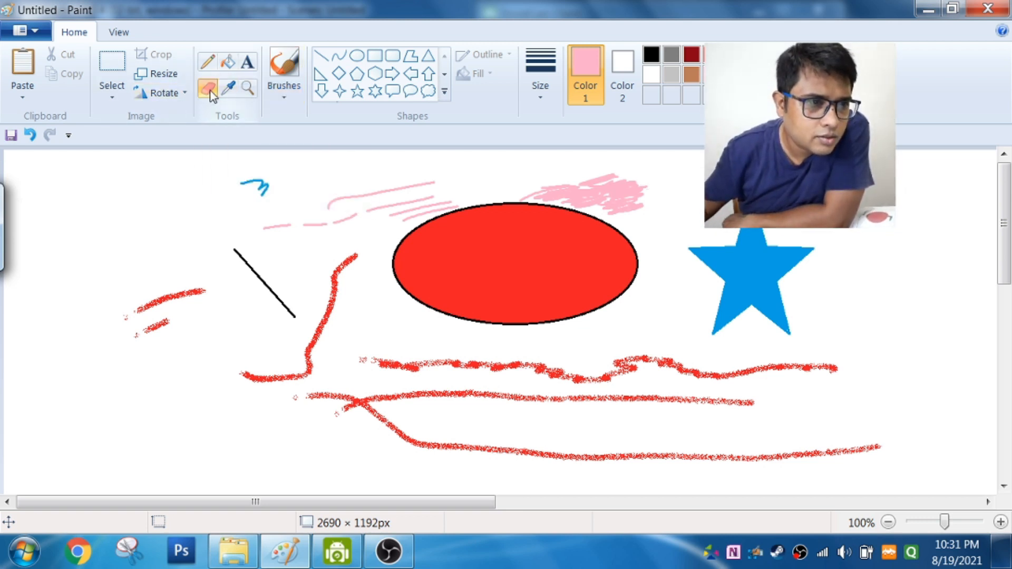
{"action": "mouse_move", "coordinate": [343, 267]}
{"action": "left_mouse_down"}
{"action": "mouse_move", "coordinate": [353, 255]}
{"action": "mouse_move", "coordinate": [334, 270]}
{"action": "mouse_move", "coordinate": [331, 313]}
{"action": "mouse_move", "coordinate": [309, 354]}
{"action": "mouse_move", "coordinate": [277, 377]}
{"action": "mouse_move", "coordinate": [250, 378]}
{"action": "mouse_move", "coordinate": [244, 359]}
{"action": "left_mouse_up"}
{"action": "left_click_drag", "start_coordinate": [291, 327], "coordinate": [282, 320]}
{"action": "left_click_drag", "start_coordinate": [262, 285], "coordinate": [248, 266]}
{"action": "left_click_drag", "start_coordinate": [374, 262], "coordinate": [593, 274]}
{"action": "mouse_move", "coordinate": [455, 236]}
{"action": "left_mouse_down"}
{"action": "mouse_move", "coordinate": [525, 242]}
{"action": "mouse_move", "coordinate": [529, 228]}
{"action": "mouse_move", "coordinate": [589, 241]}
{"action": "mouse_move", "coordinate": [568, 256]}
{"action": "left_mouse_up"}
{"action": "mouse_move", "coordinate": [719, 266]}
{"action": "left_mouse_down"}
{"action": "mouse_move", "coordinate": [774, 260]}
{"action": "mouse_move", "coordinate": [739, 253]}
{"action": "mouse_move", "coordinate": [737, 235]}
{"action": "mouse_move", "coordinate": [741, 273]}
{"action": "mouse_move", "coordinate": [726, 291]}
{"action": "mouse_move", "coordinate": [761, 293]}
{"action": "mouse_move", "coordinate": [753, 311]}
{"action": "mouse_move", "coordinate": [785, 316]}
{"action": "left_mouse_up"}
{"action": "left_click_drag", "start_coordinate": [380, 358], "coordinate": [500, 363]}
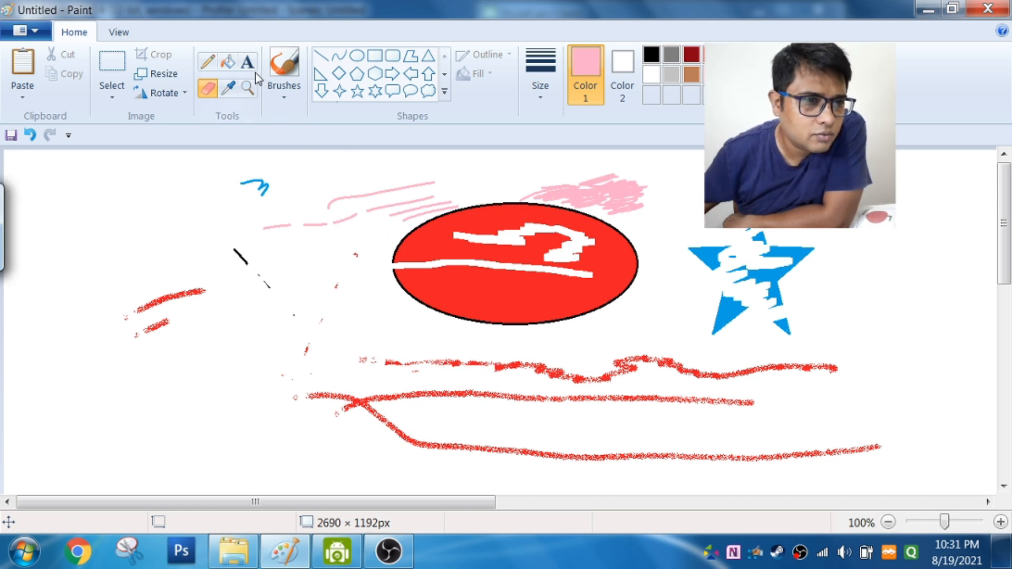
Step: Add the text "hhhh" in pink below the black line and continue it with ",,,kkkhgffddsss" in black
{"action": "left_click", "coordinate": [246, 63]}
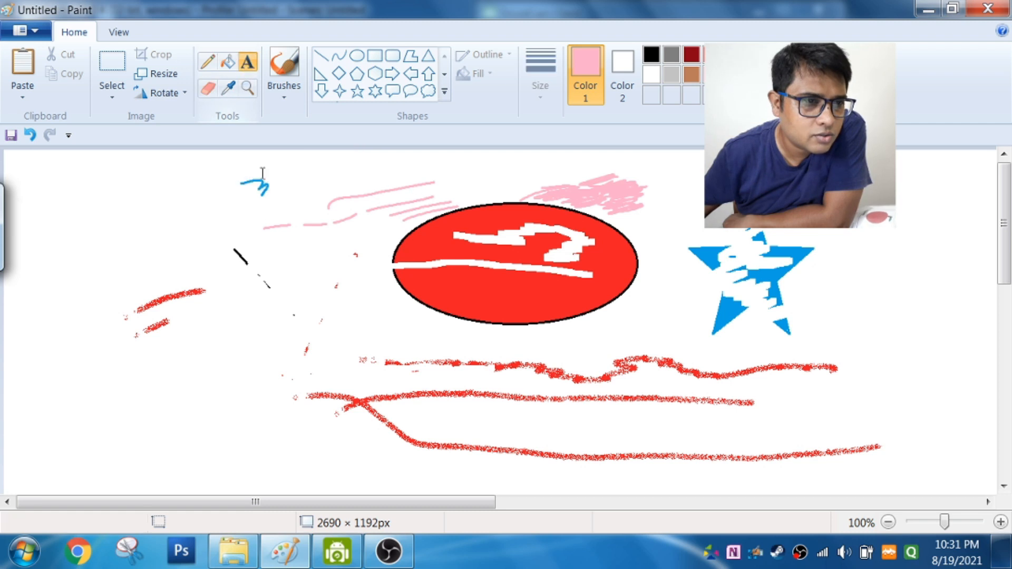
{"action": "left_click", "coordinate": [216, 355]}
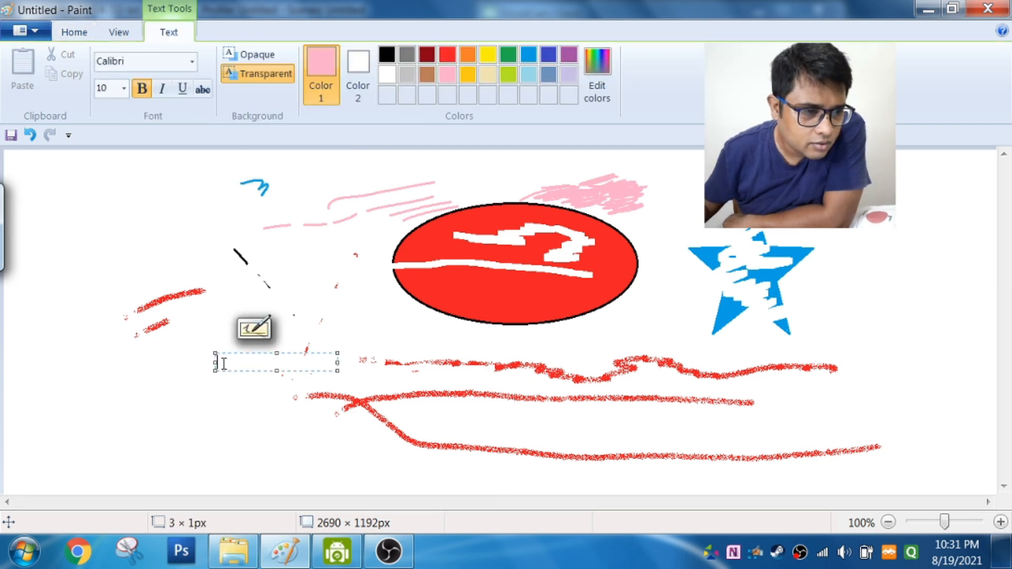
{"action": "type", "text": "hhhh"}
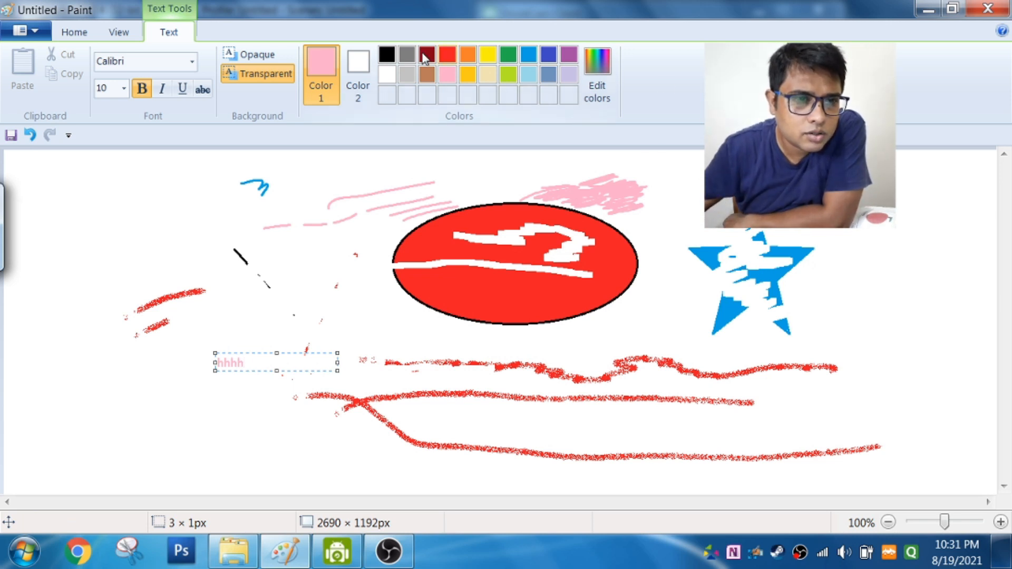
{"action": "left_click", "coordinate": [392, 60]}
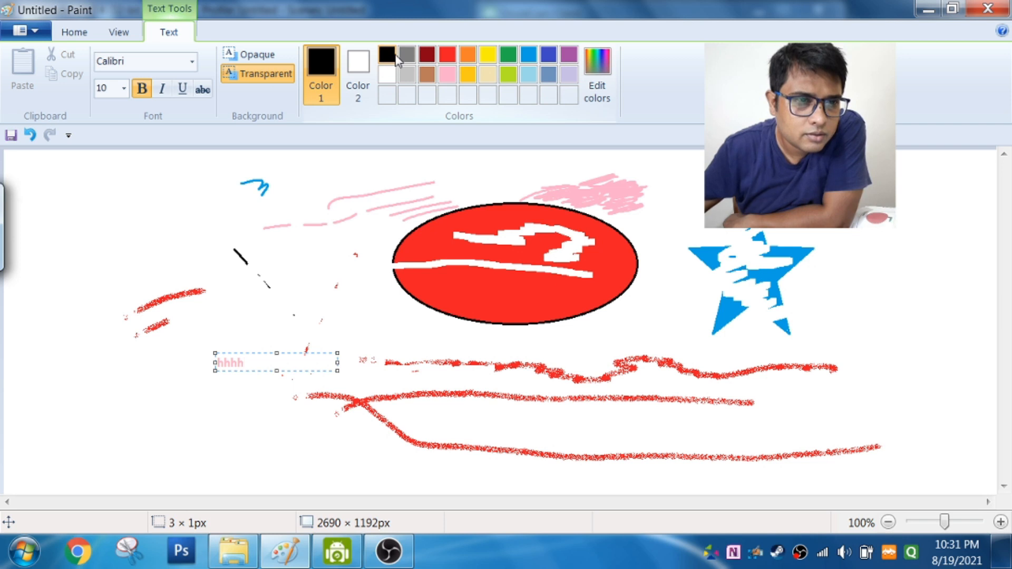
{"action": "type", "text": "kkkhgffddsss"}
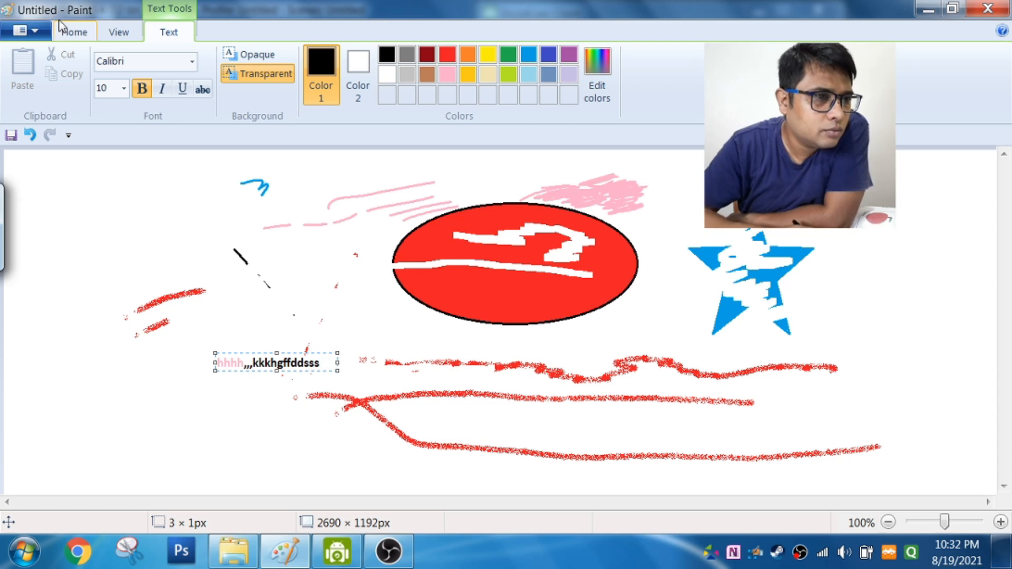
{"action": "left_click", "coordinate": [71, 30]}
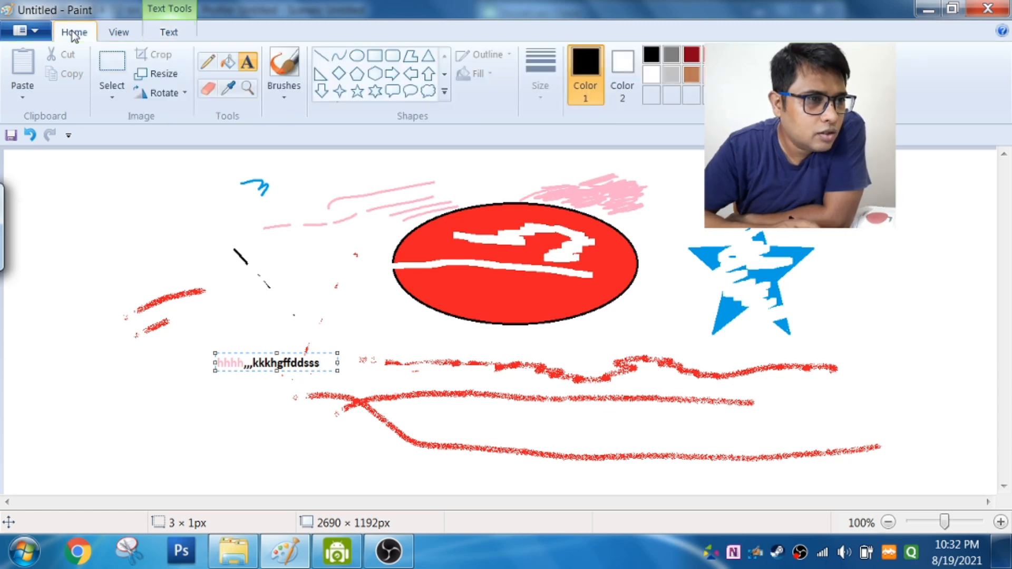
{"action": "left_click", "coordinate": [245, 64]}
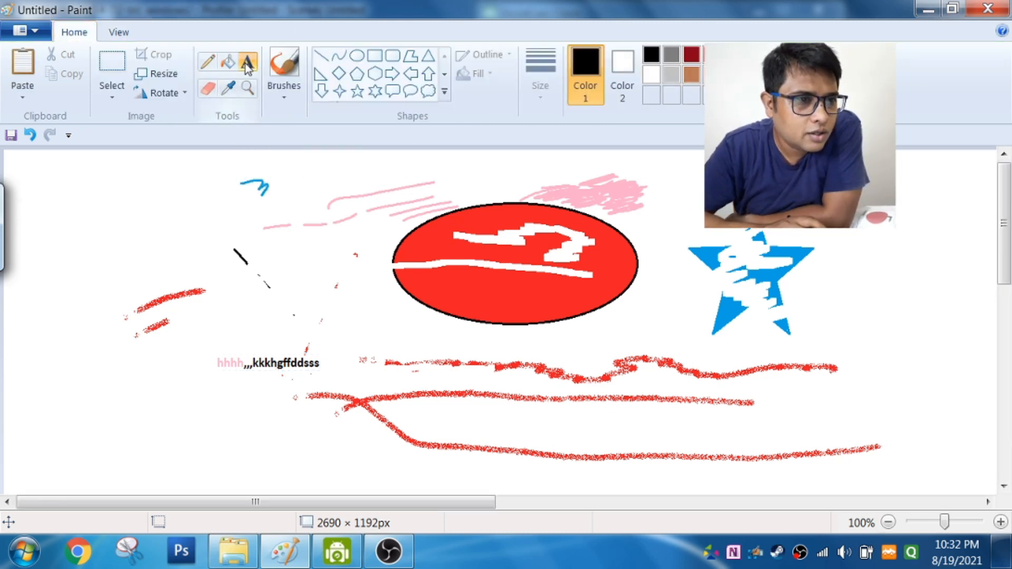
Step: Start a new blank picture without saving the current drawing
{"action": "left_click", "coordinate": [23, 33]}
{"action": "left_click", "coordinate": [37, 54]}
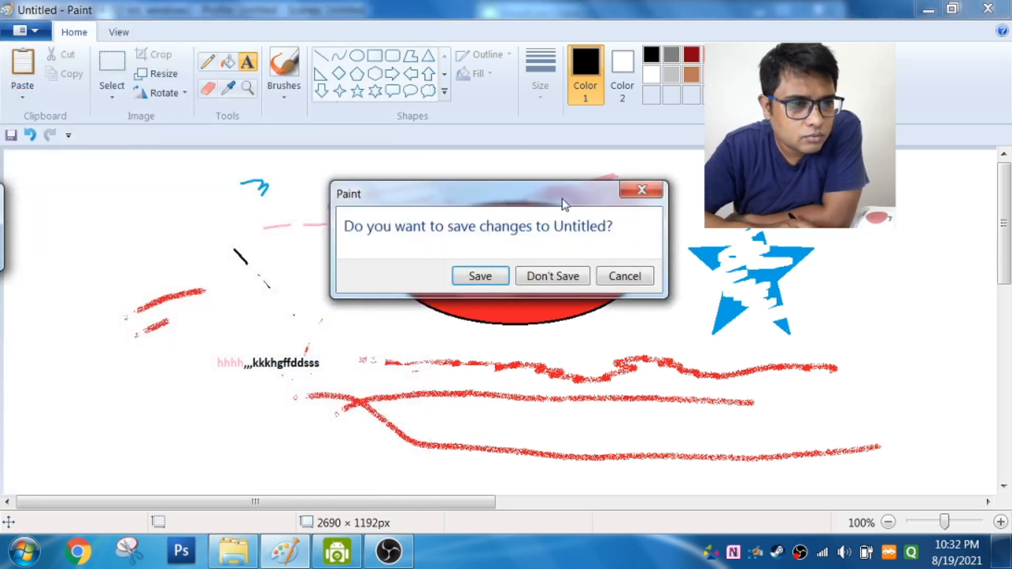
{"action": "left_click", "coordinate": [579, 276]}
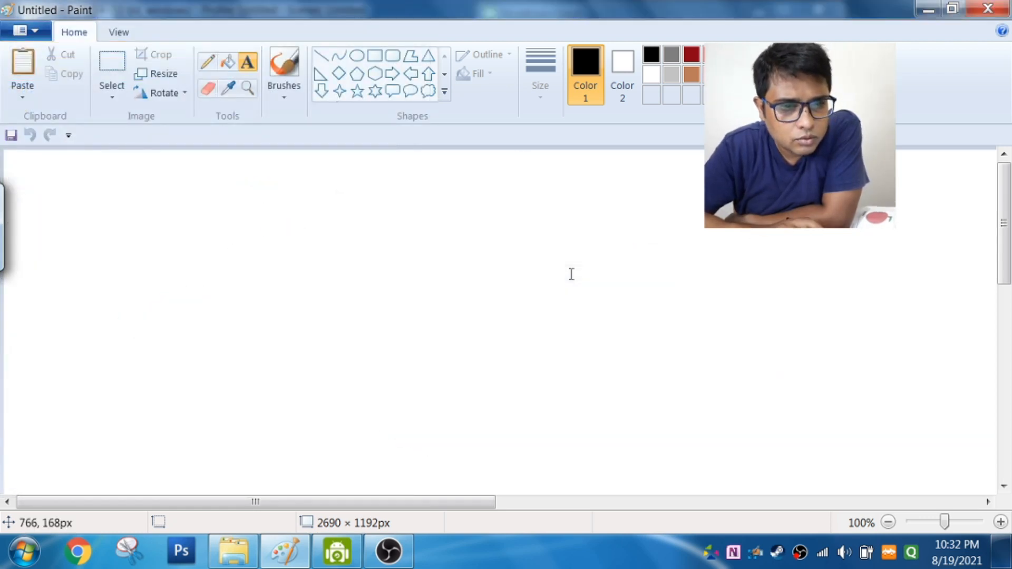
Step: Add the text "class 4c" in black on the blank canvas with the Text tool
{"action": "left_click", "coordinate": [245, 62]}
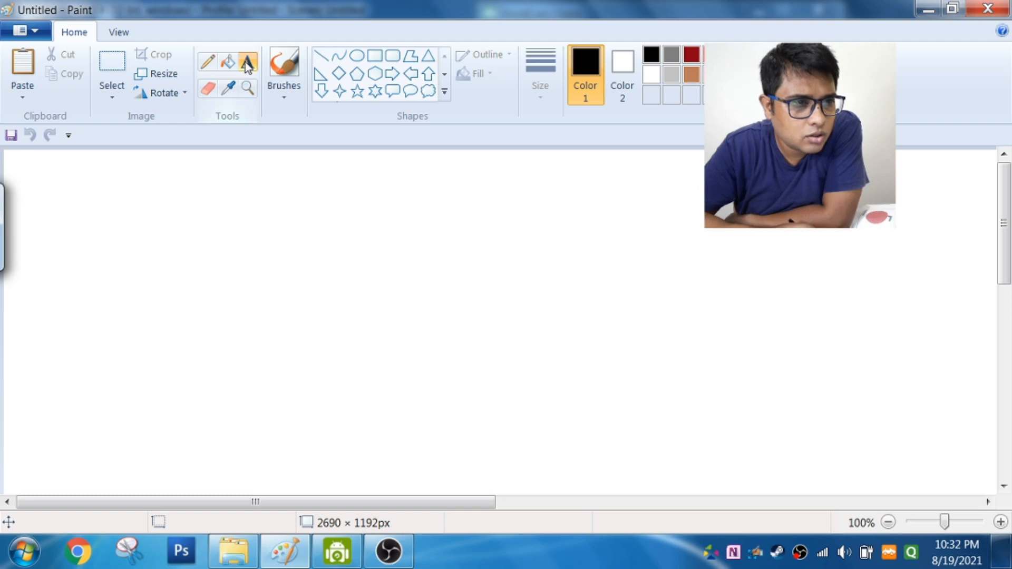
{"action": "left_click", "coordinate": [164, 228]}
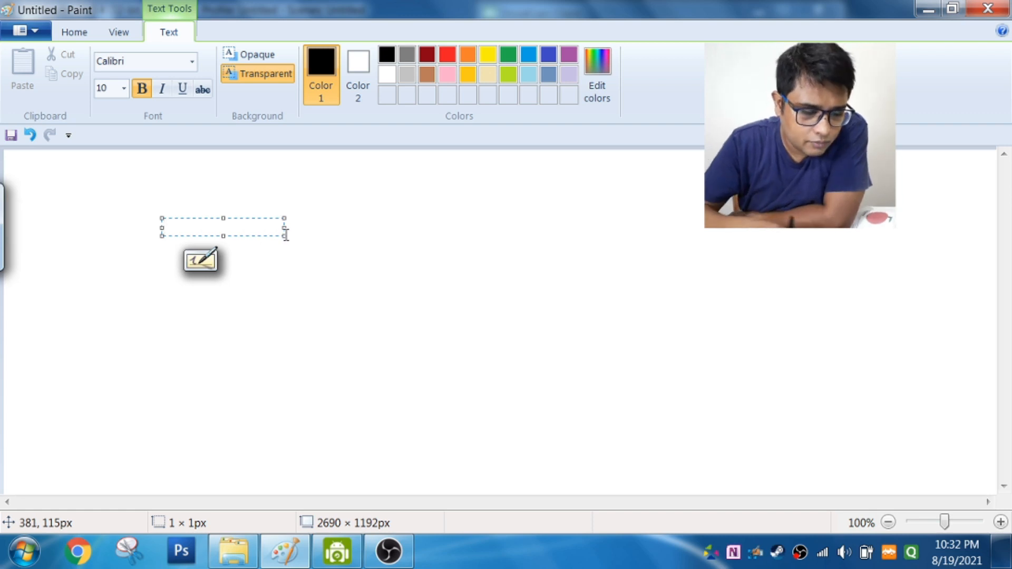
{"action": "type", "text": "class"}
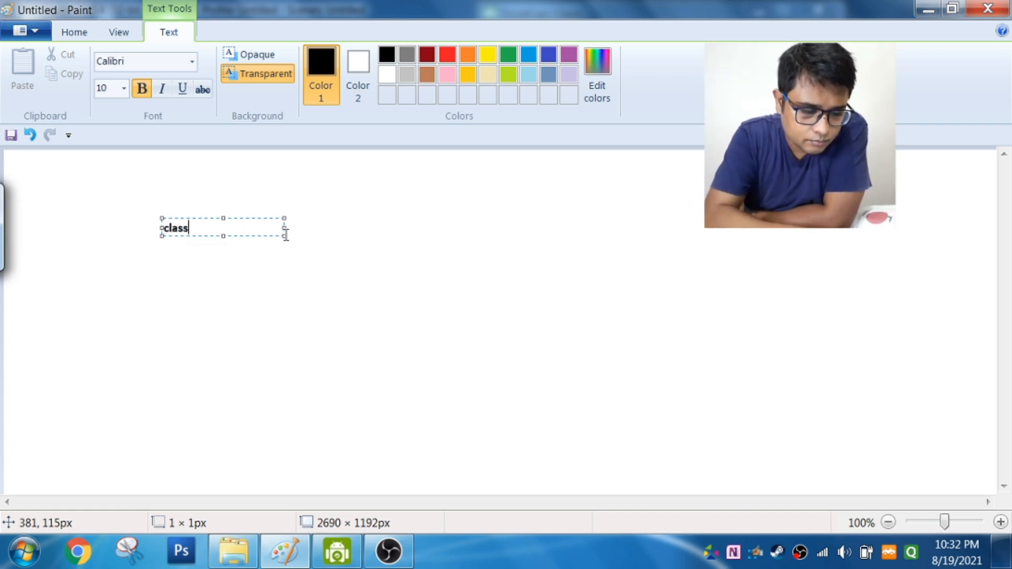
{"action": "type", "text": " 4c"}
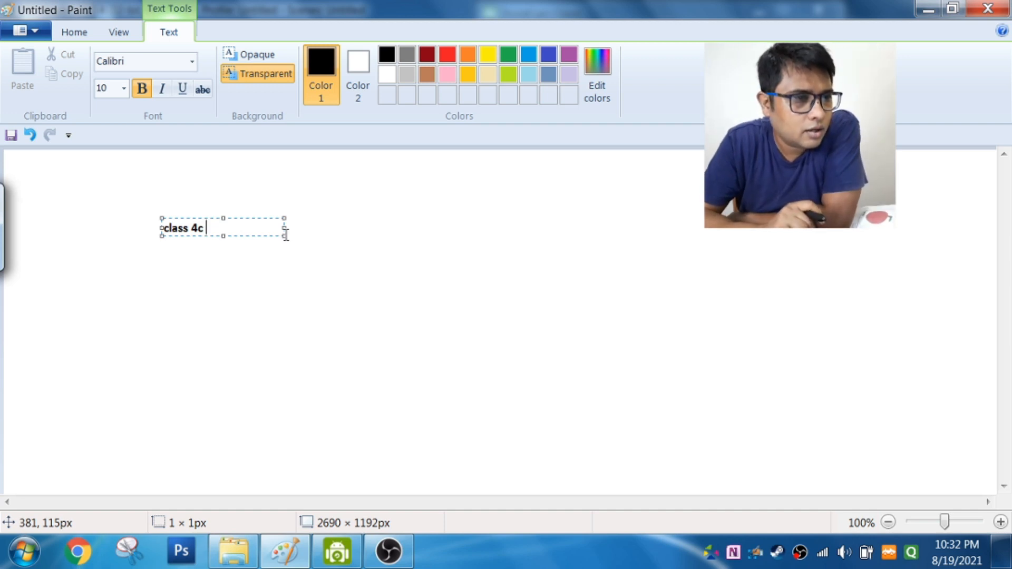
Step: Set the "class 4c" text to font size 22 and enlarge its text box to fit, finishing the text
{"action": "left_click", "coordinate": [124, 92]}
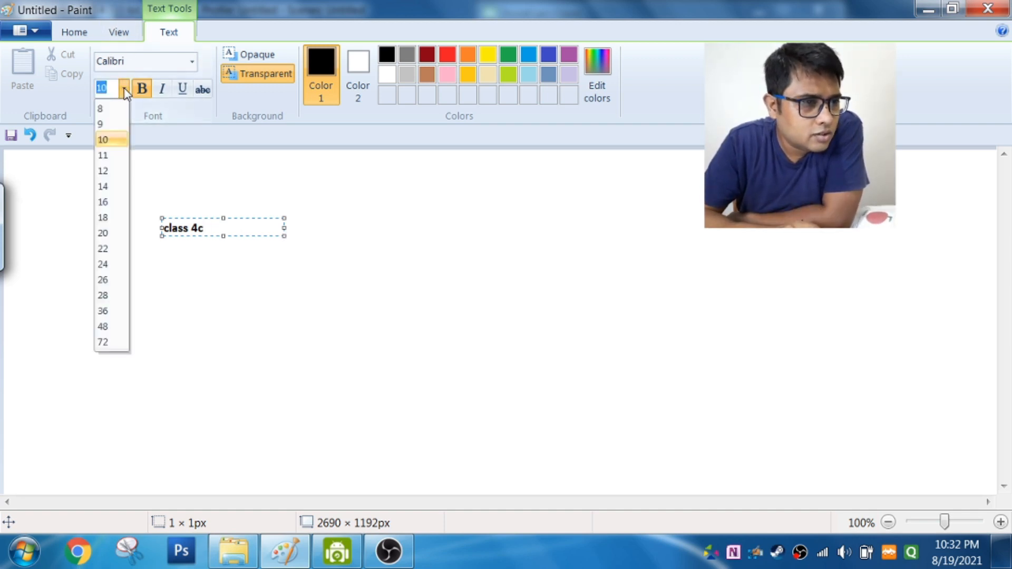
{"action": "left_click", "coordinate": [112, 254]}
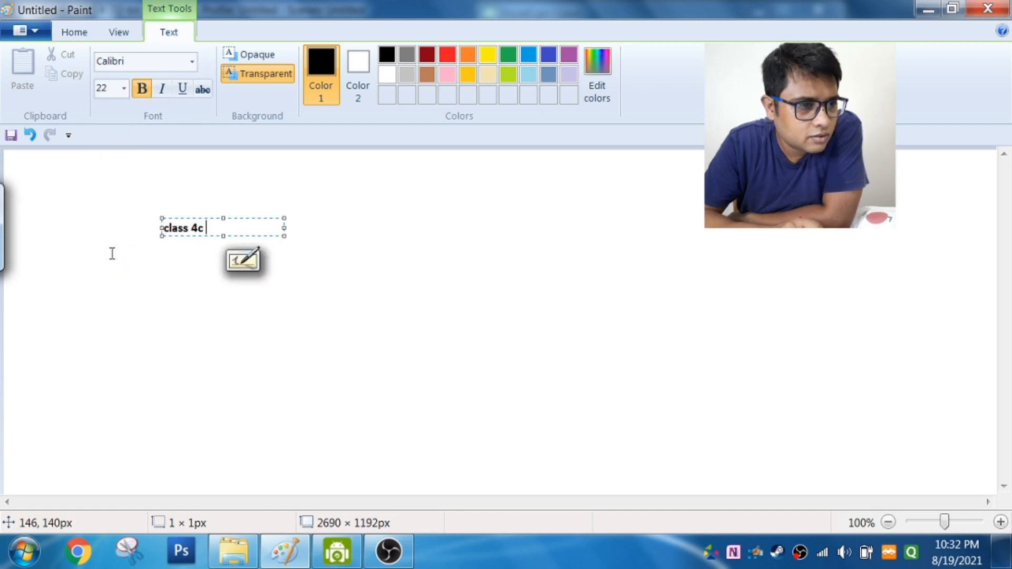
{"action": "double_click", "coordinate": [188, 228]}
{"action": "left_click_drag", "start_coordinate": [206, 228], "coordinate": [149, 219]}
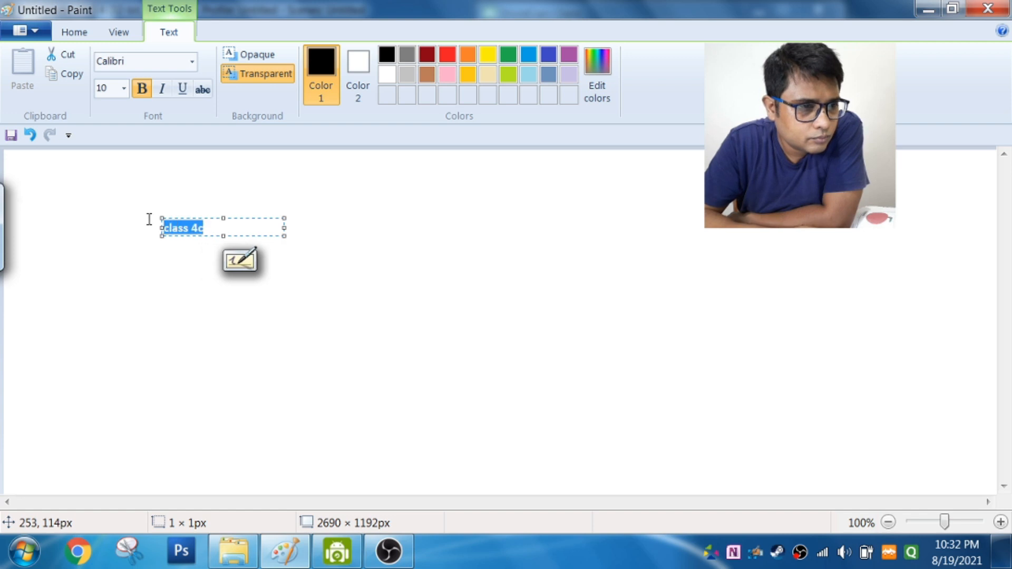
{"action": "left_click", "coordinate": [123, 90]}
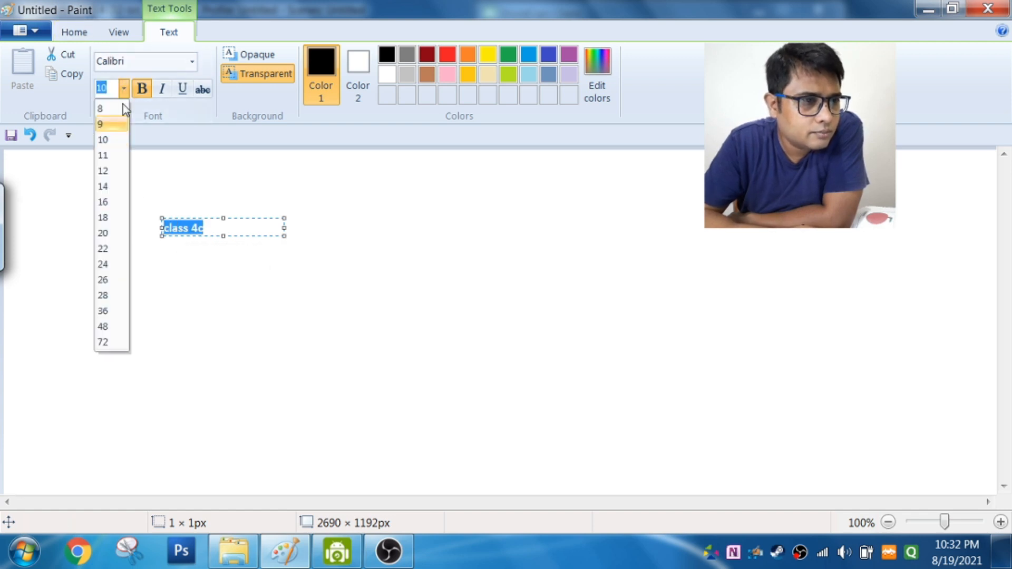
{"action": "left_click", "coordinate": [106, 252]}
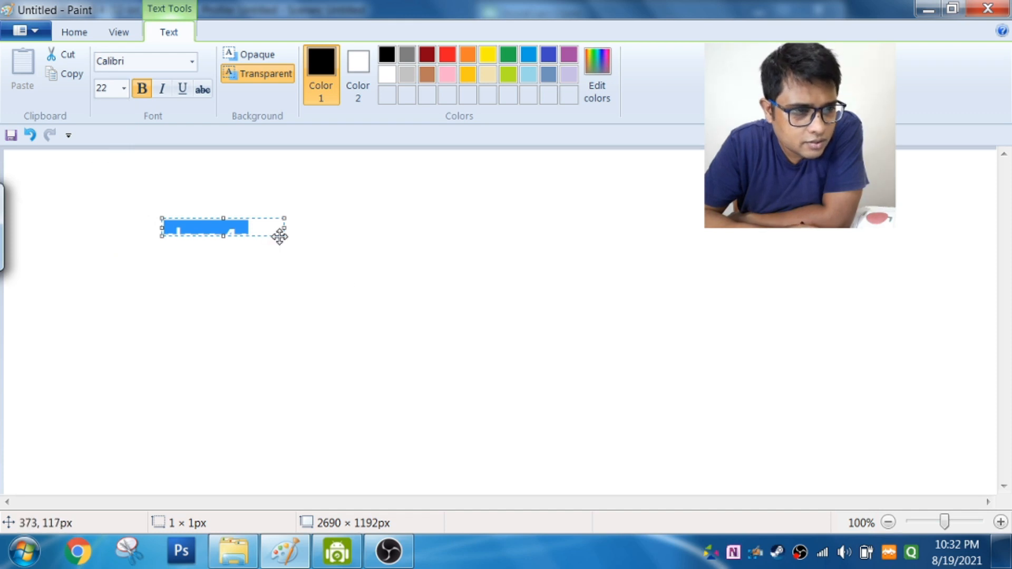
{"action": "left_click_drag", "start_coordinate": [283, 233], "coordinate": [368, 299]}
{"action": "left_click", "coordinate": [651, 281]}
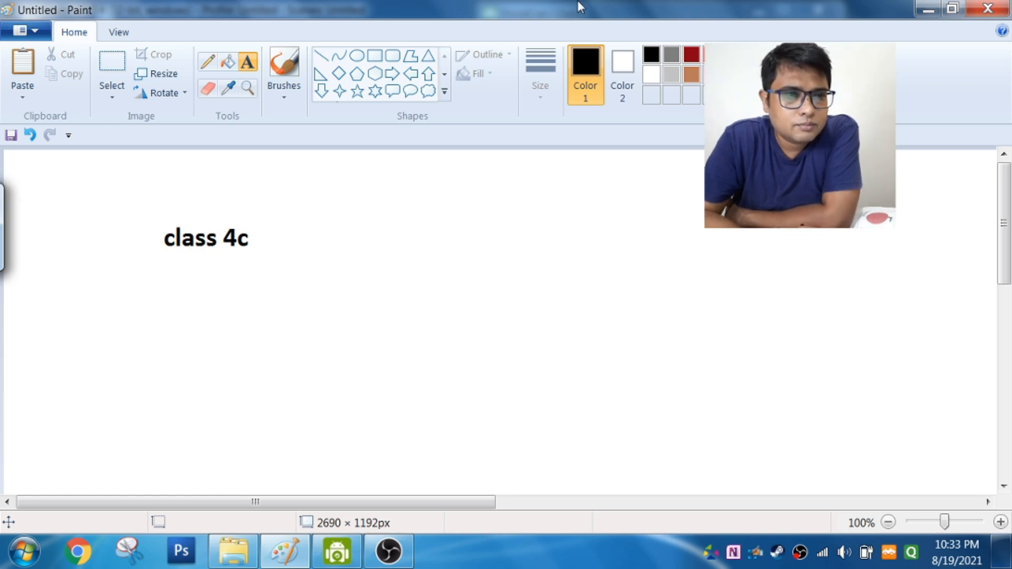
Step: Open the picture Capture without saving the "class 4c" drawing
{"action": "left_click", "coordinate": [10, 32]}
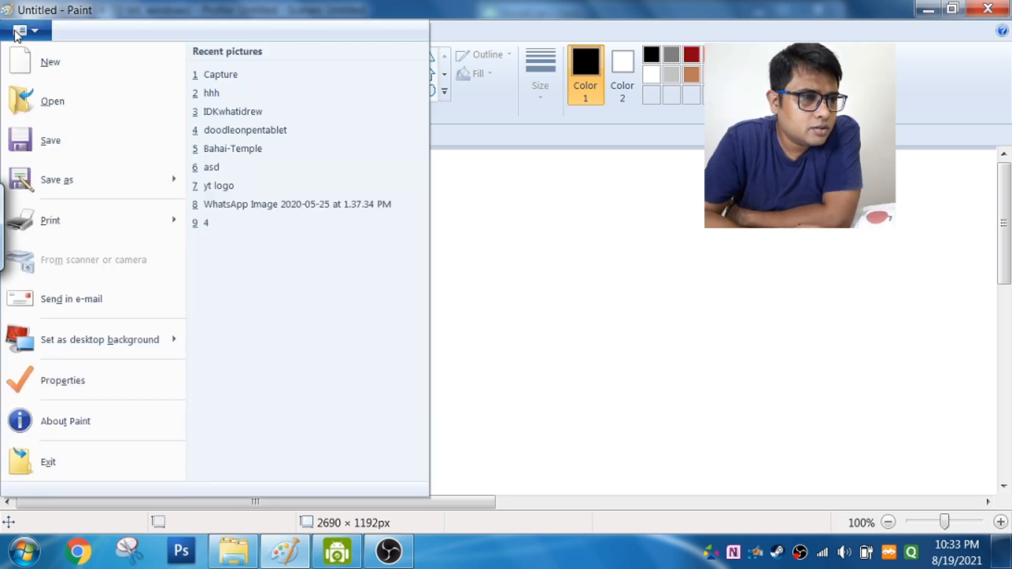
{"action": "left_click", "coordinate": [51, 108]}
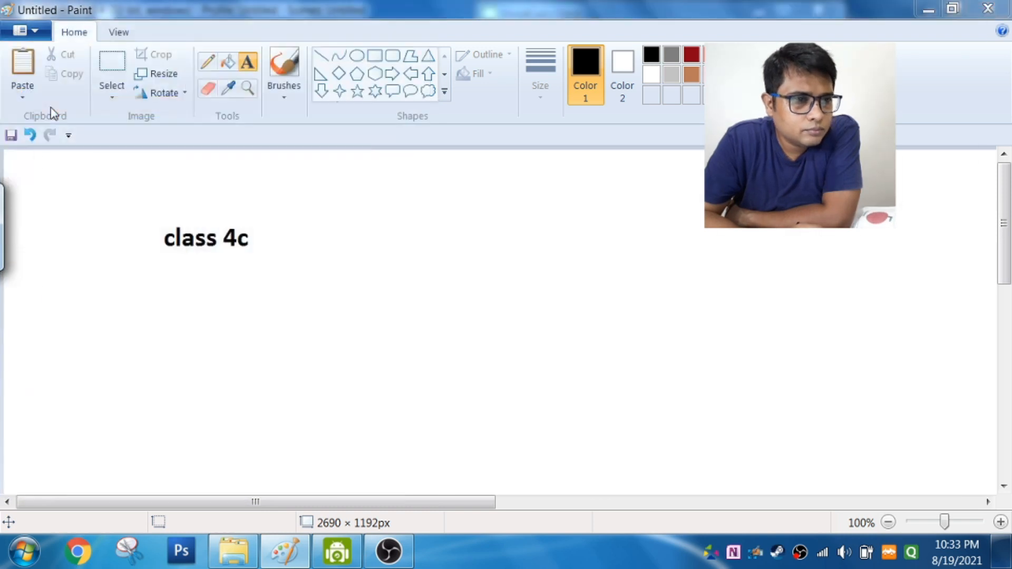
{"action": "left_click", "coordinate": [236, 137]}
{"action": "double_click", "coordinate": [236, 137]}
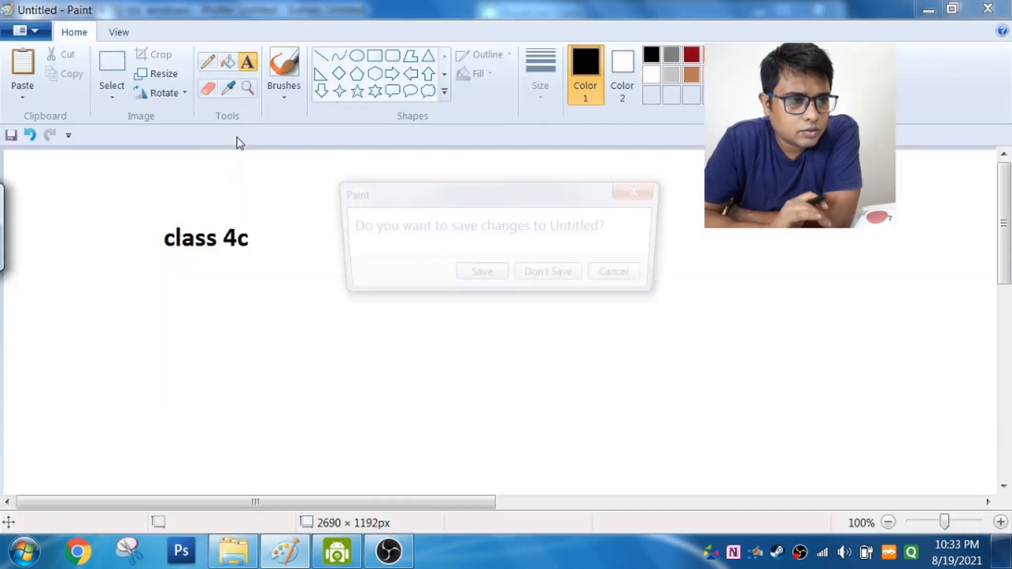
{"action": "left_click", "coordinate": [565, 280]}
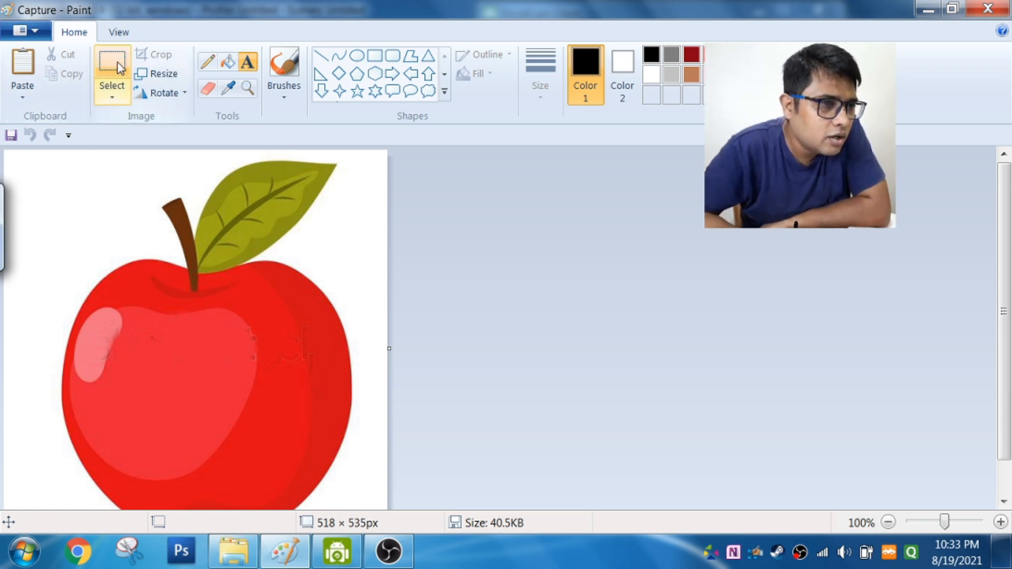
Step: Try a rectangular selection of about 346 × 225 px, then select nearly the whole apple picture, about 476 × 513 px
{"action": "left_click", "coordinate": [109, 90]}
{"action": "left_click_drag", "start_coordinate": [28, 163], "coordinate": [285, 329]}
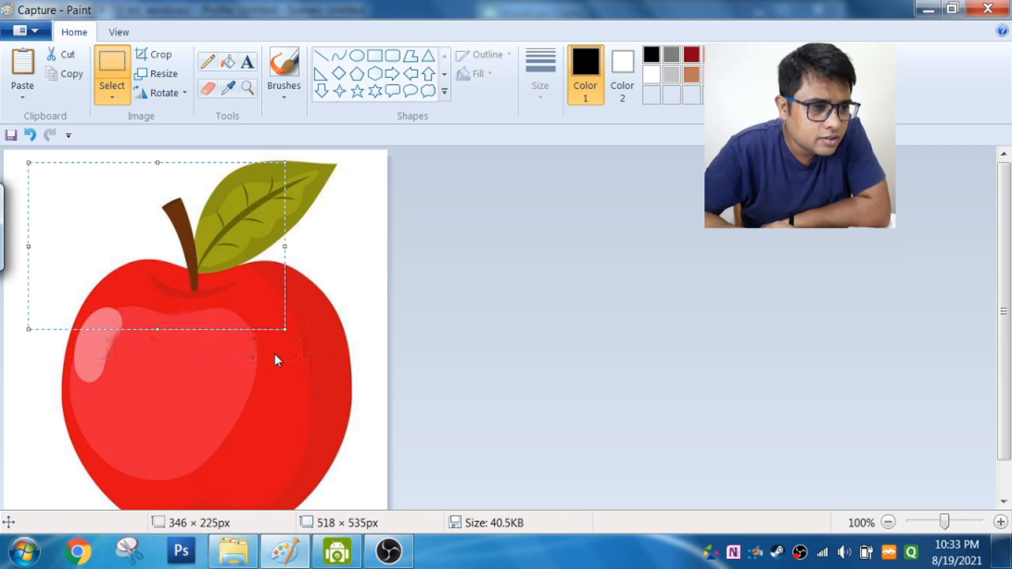
{"action": "left_click", "coordinate": [311, 323]}
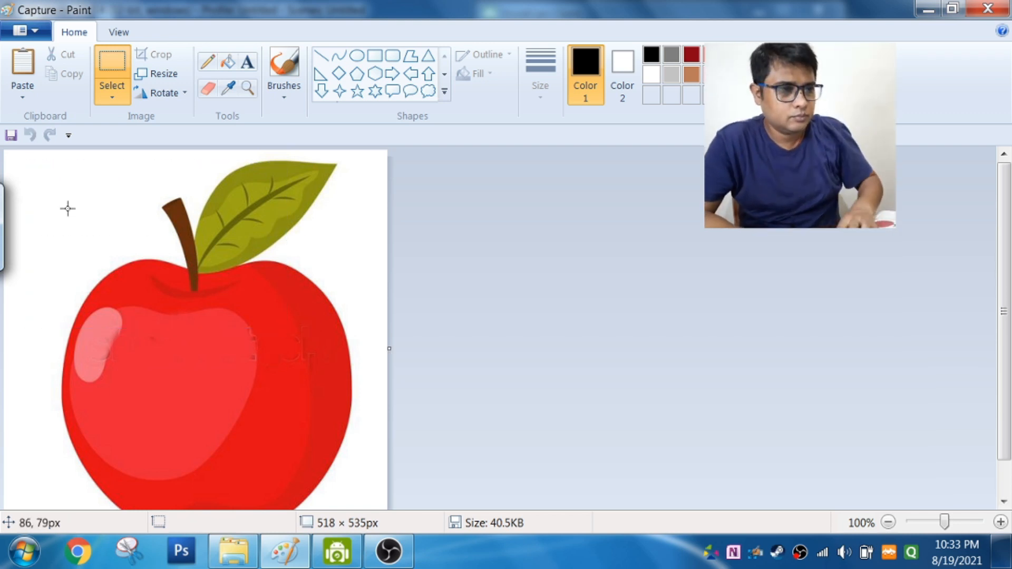
{"action": "left_click_drag", "start_coordinate": [35, 153], "coordinate": [389, 534]}
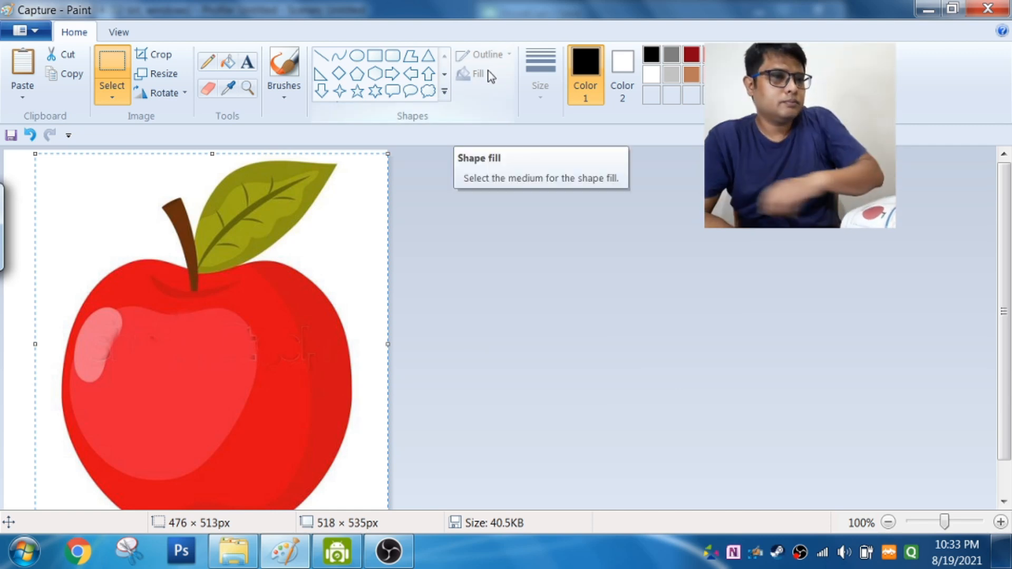
Step: Flip the selected apple vertically, horizontally and vertically again
{"action": "left_click", "coordinate": [183, 95]}
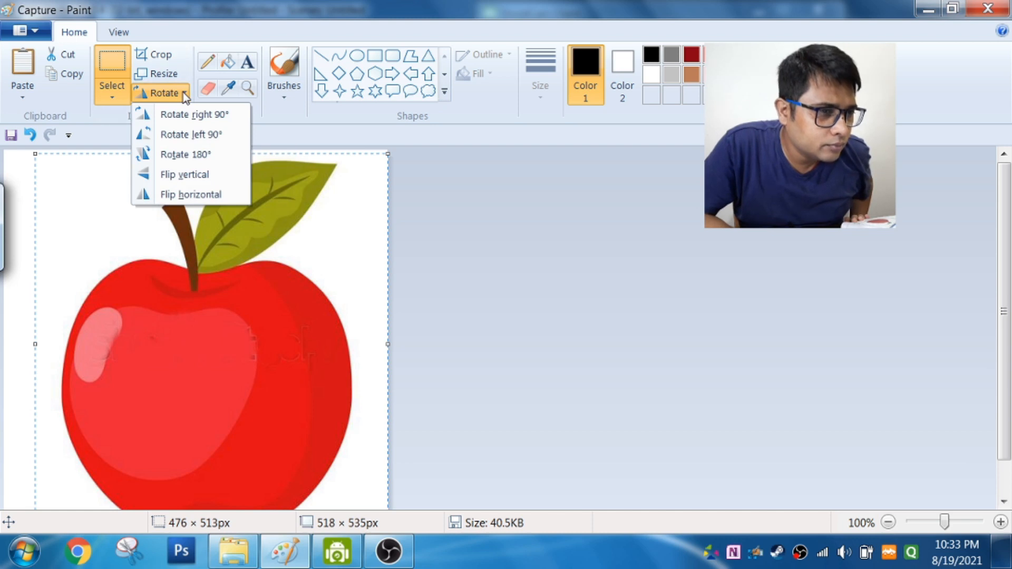
{"action": "left_click", "coordinate": [199, 179]}
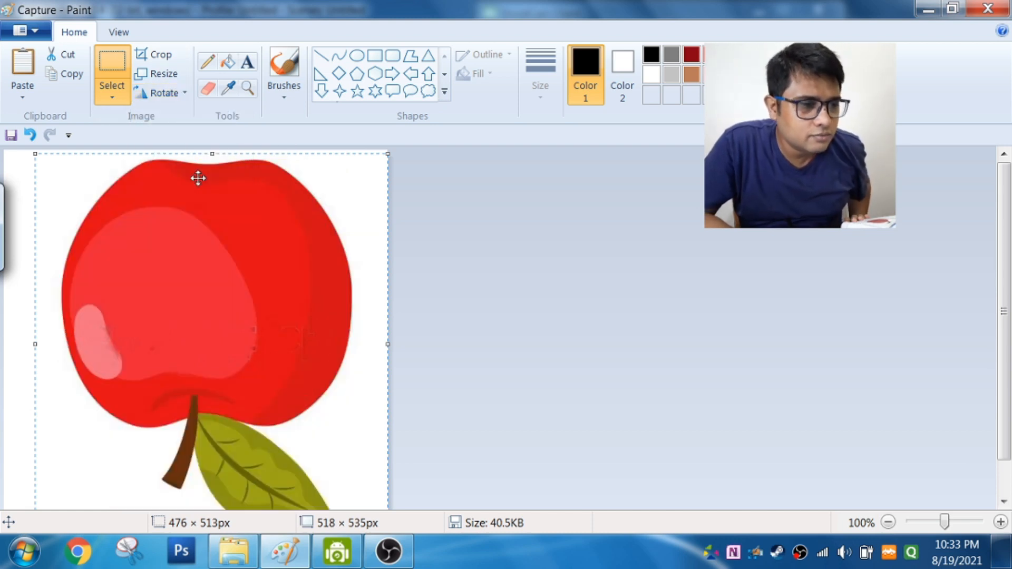
{"action": "left_click", "coordinate": [179, 94]}
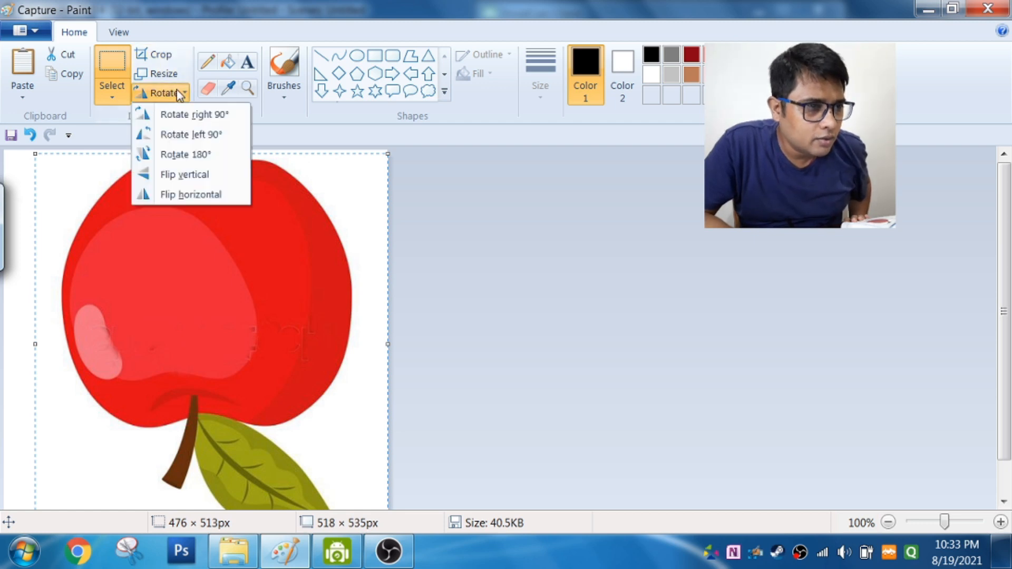
{"action": "left_click", "coordinate": [192, 195]}
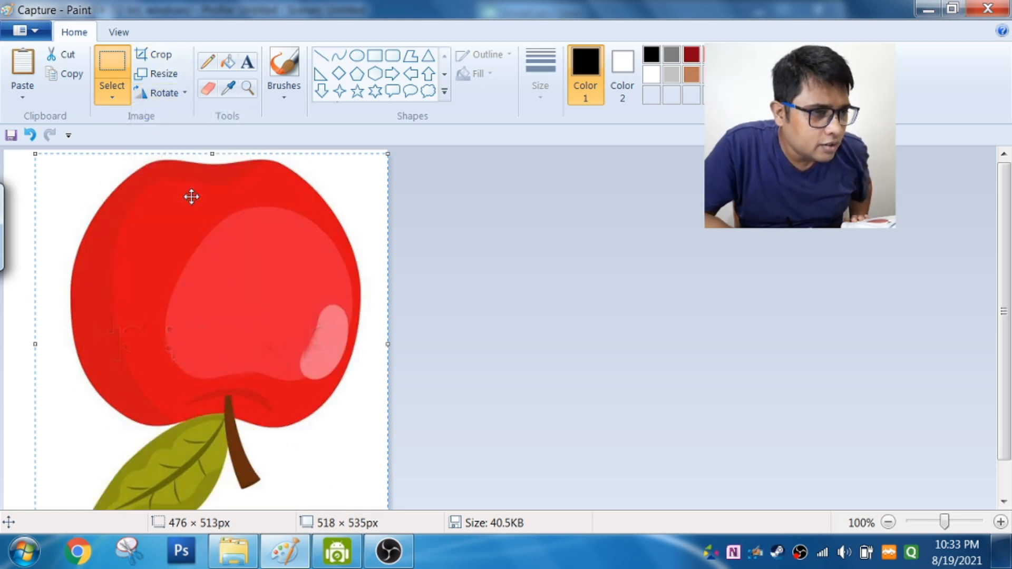
{"action": "left_click", "coordinate": [174, 94]}
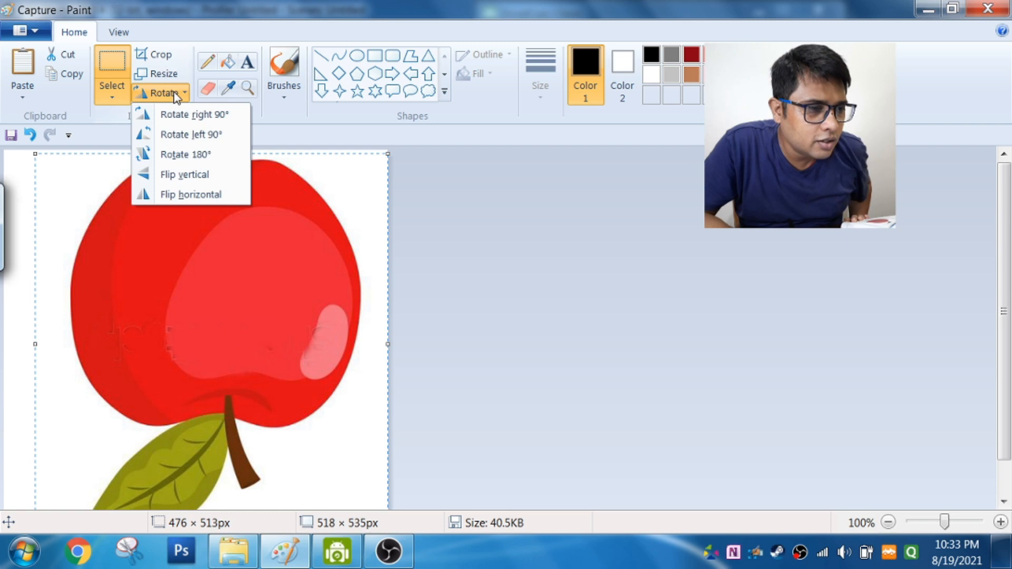
{"action": "left_click", "coordinate": [182, 176]}
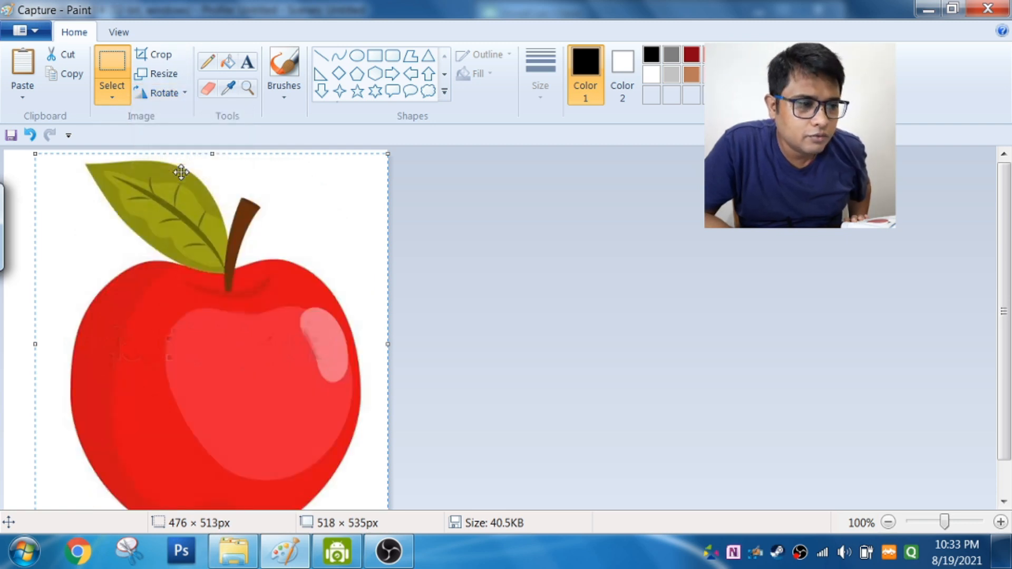
Step: Rotate the selected apple right by 90°, by 180°, and right by 90° again
{"action": "left_click", "coordinate": [178, 98]}
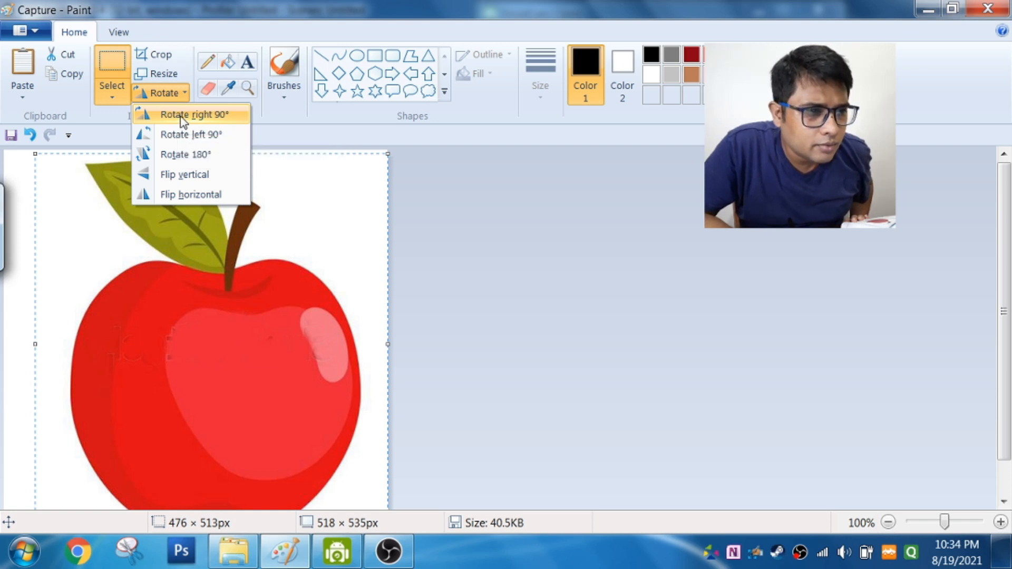
{"action": "left_click", "coordinate": [182, 115]}
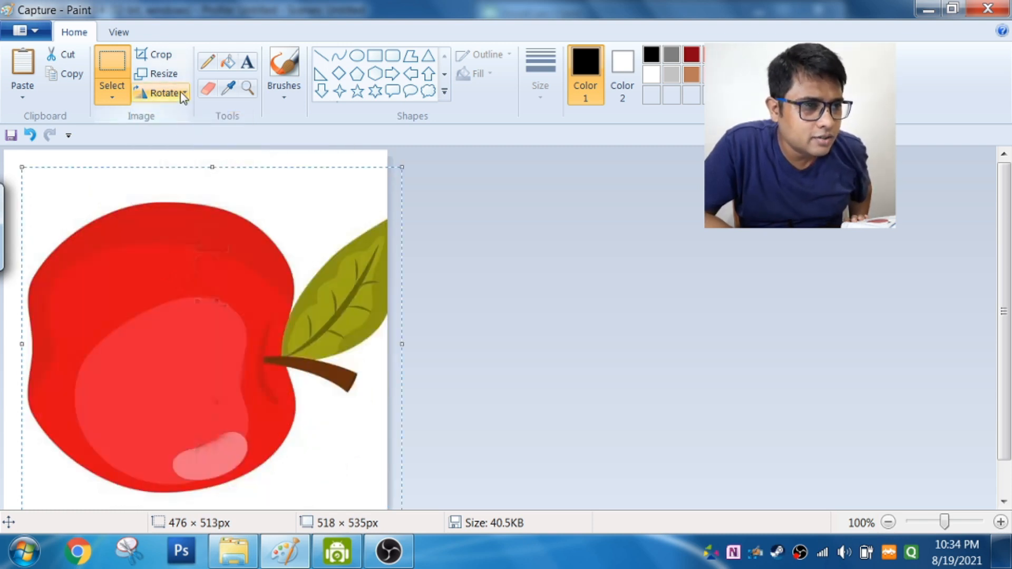
{"action": "left_click", "coordinate": [182, 95]}
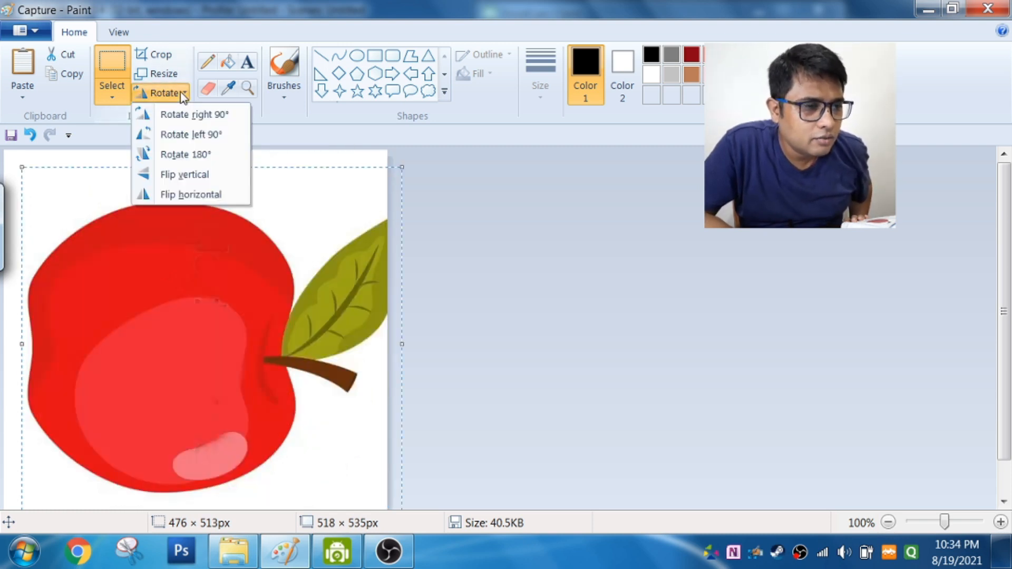
{"action": "left_click", "coordinate": [191, 156]}
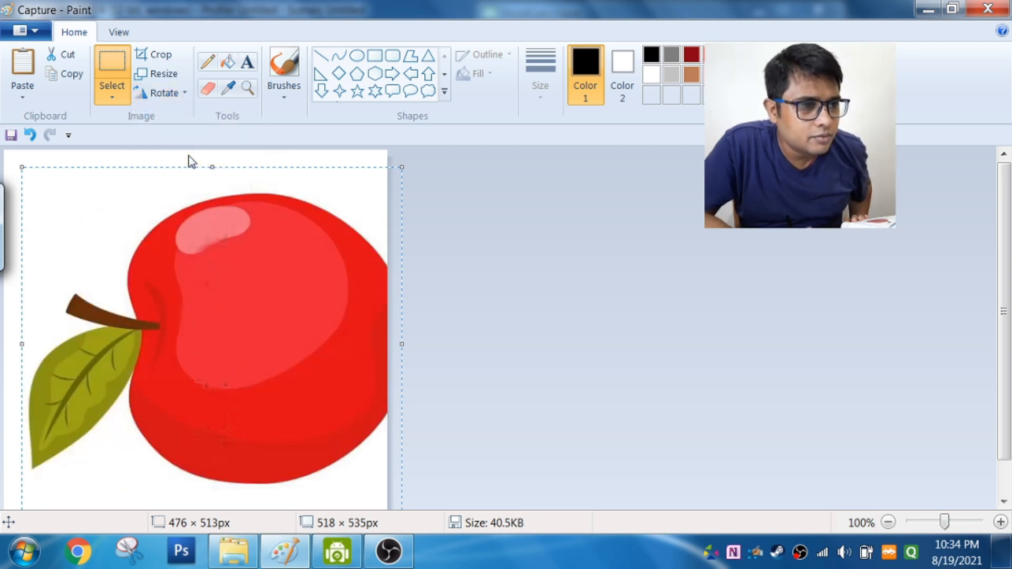
{"action": "left_click", "coordinate": [175, 94]}
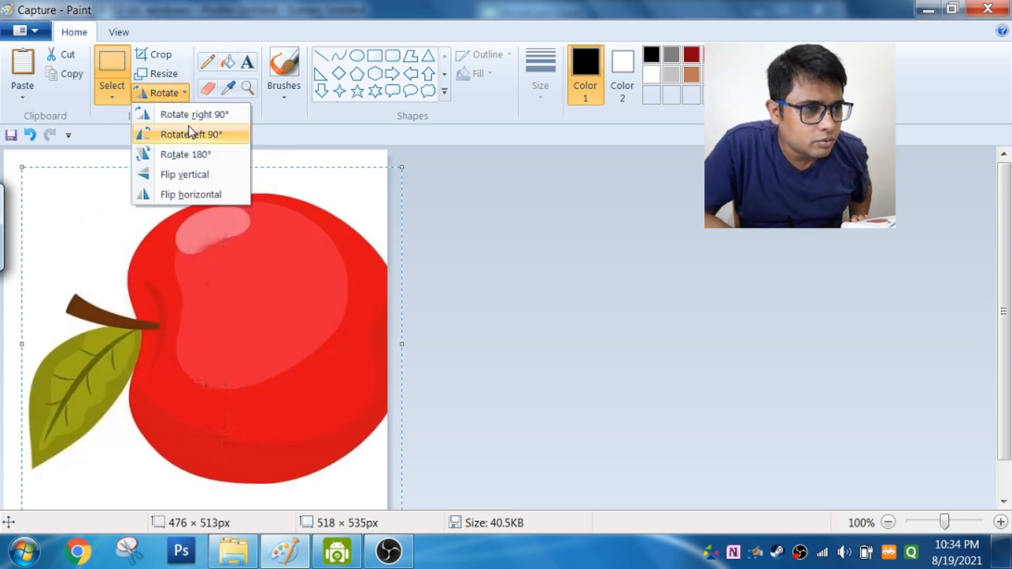
{"action": "left_click", "coordinate": [189, 116]}
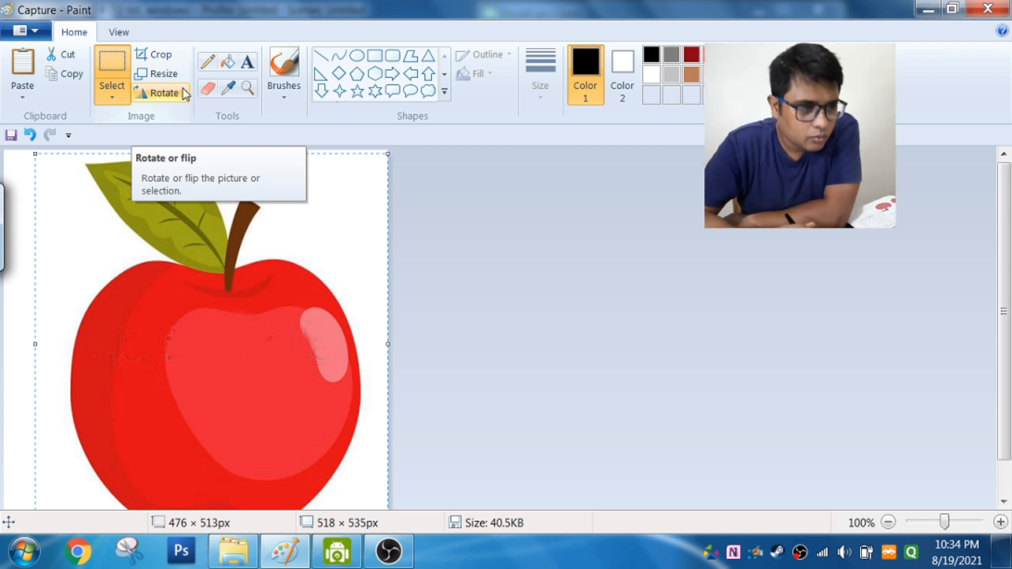
Step: Select an area of about 399 × 230 px around the leaf and apple top, and resize it to 200% with aspect ratio maintained
{"action": "left_click", "coordinate": [108, 60]}
{"action": "left_click_drag", "start_coordinate": [63, 156], "coordinate": [357, 326]}
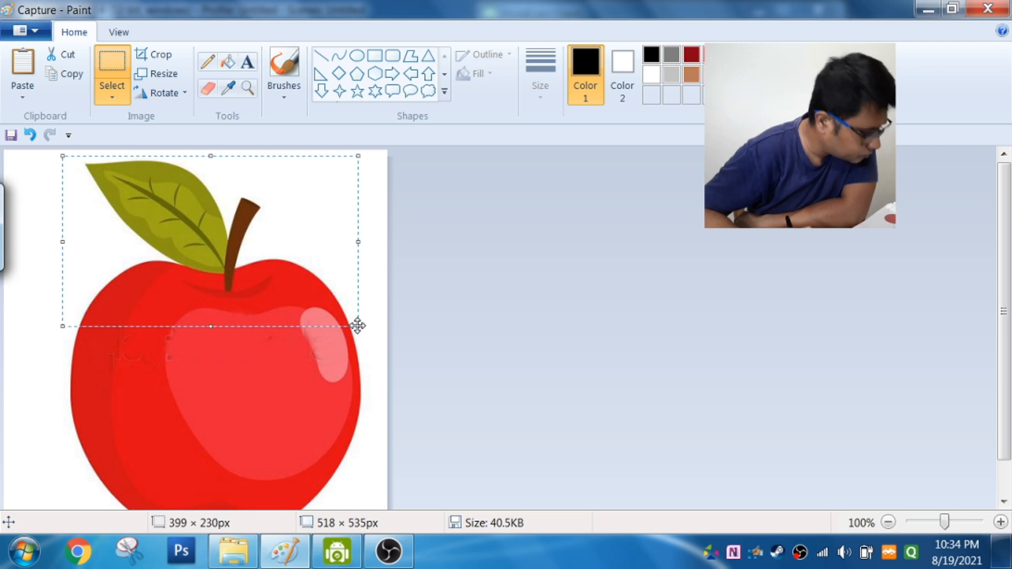
{"action": "left_click", "coordinate": [177, 79]}
{"action": "left_click_drag", "start_coordinate": [164, 93], "coordinate": [526, 133]}
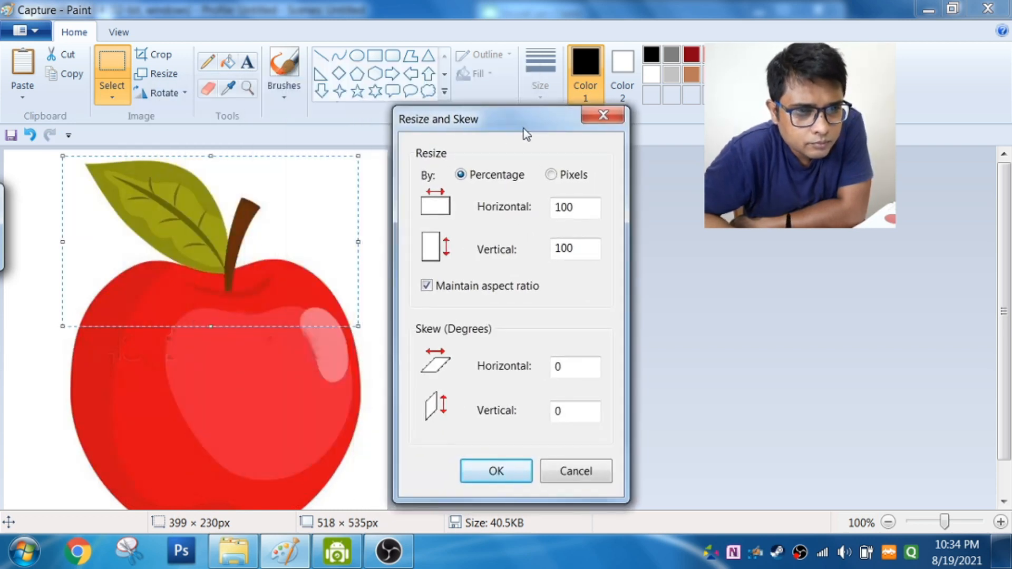
{"action": "double_click", "coordinate": [559, 207]}
{"action": "type", "text": "0"}
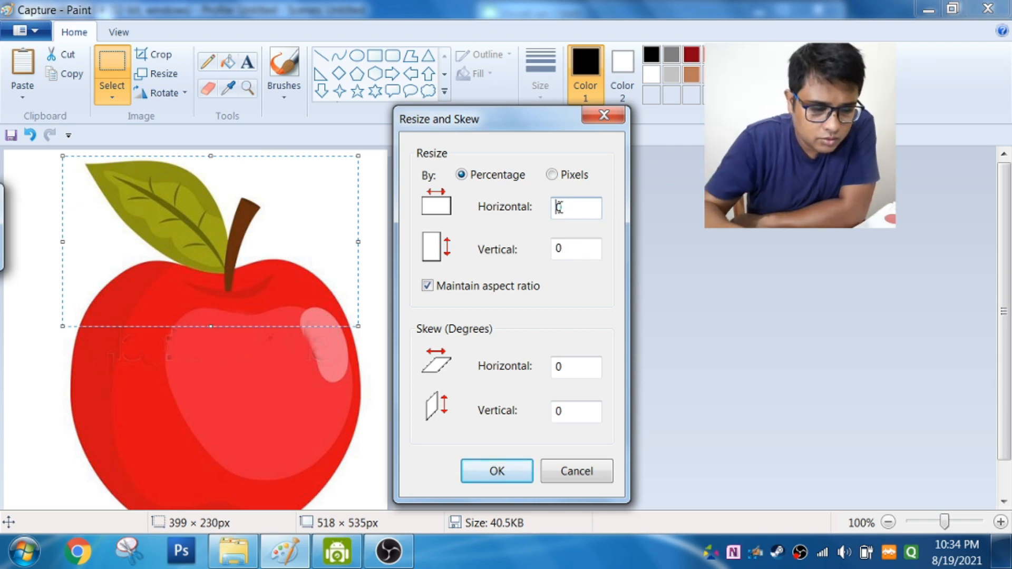
{"action": "type", "text": "2"}
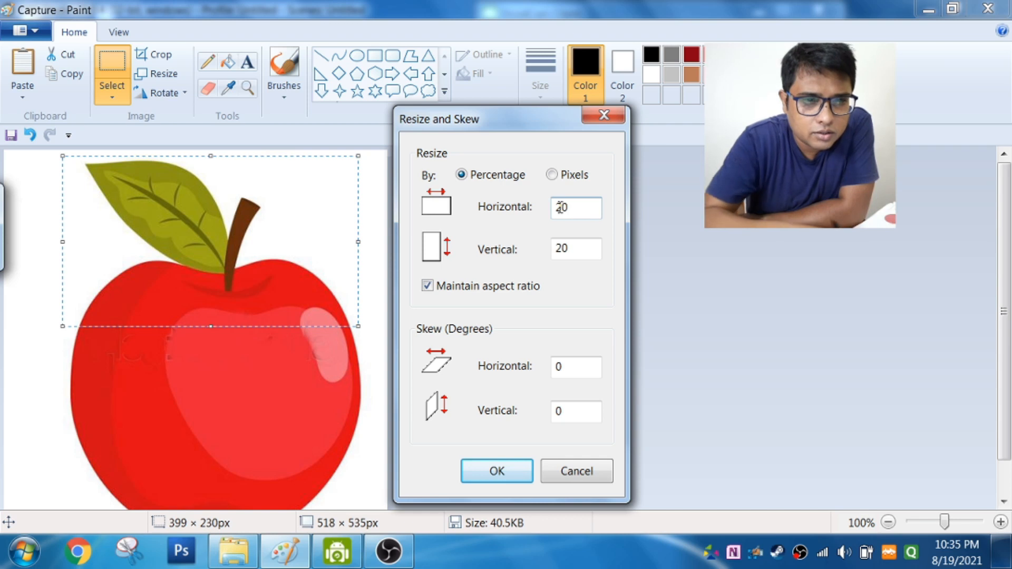
{"action": "type", "text": "0"}
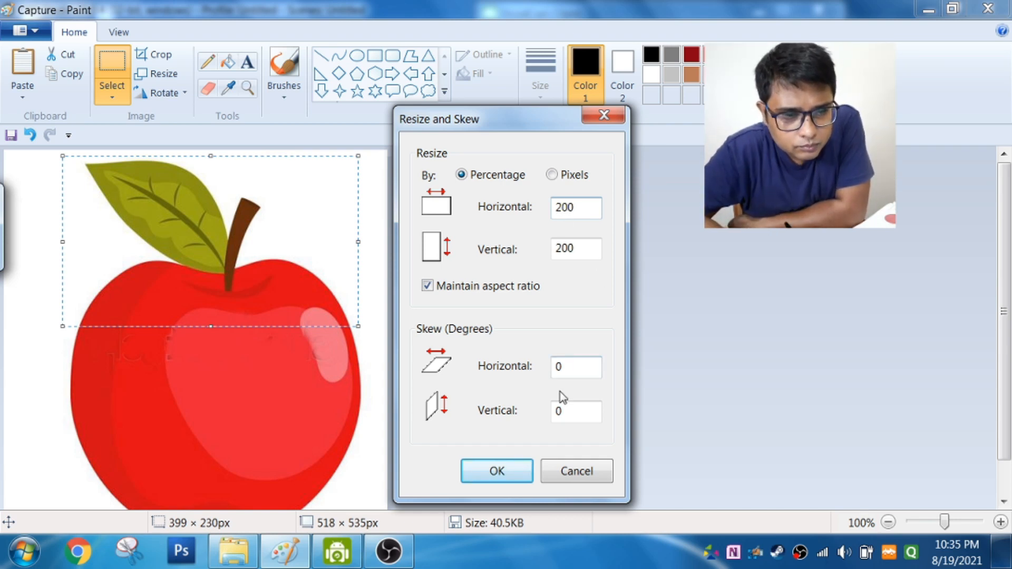
{"action": "left_click", "coordinate": [511, 478]}
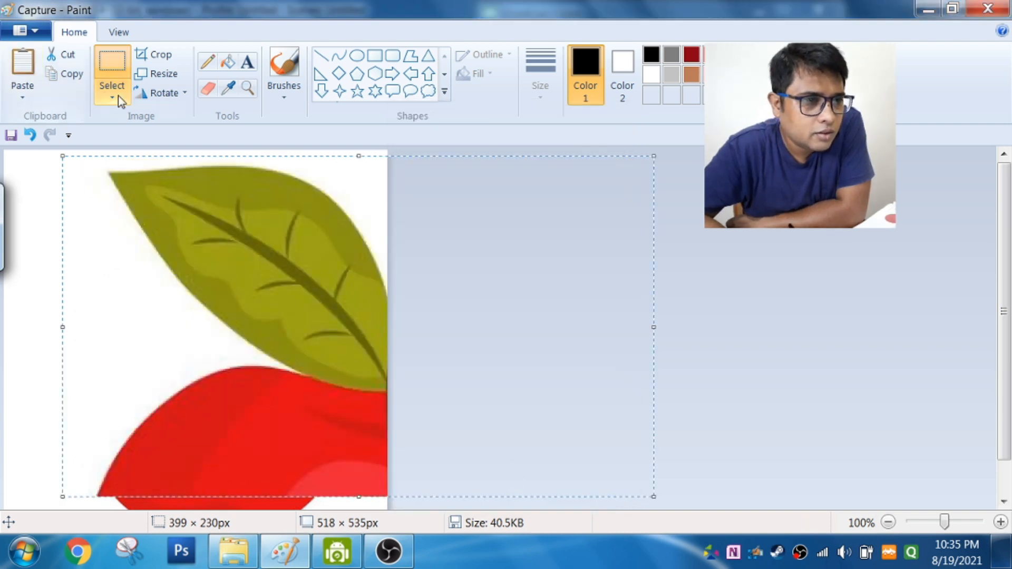
Step: Resize the enlarged selection to 50% horizontally and vertically
{"action": "left_click", "coordinate": [160, 76]}
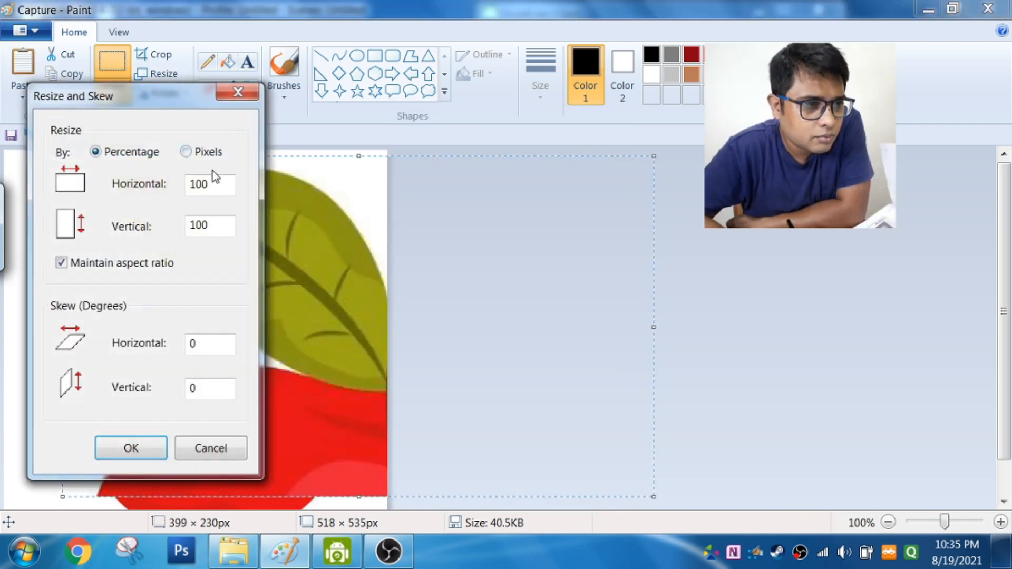
{"action": "left_click_drag", "start_coordinate": [213, 182], "coordinate": [189, 186]}
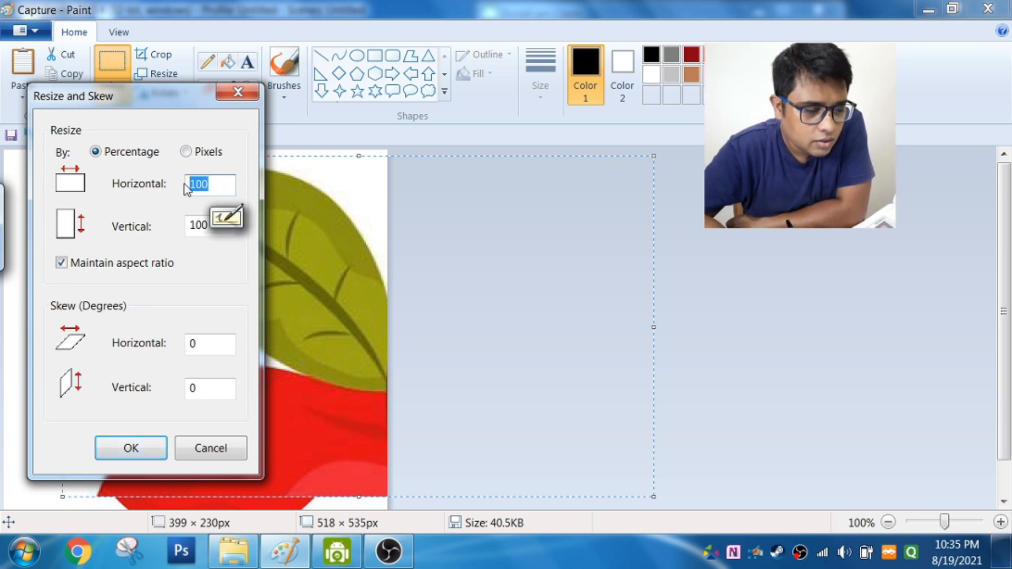
{"action": "type", "text": "50"}
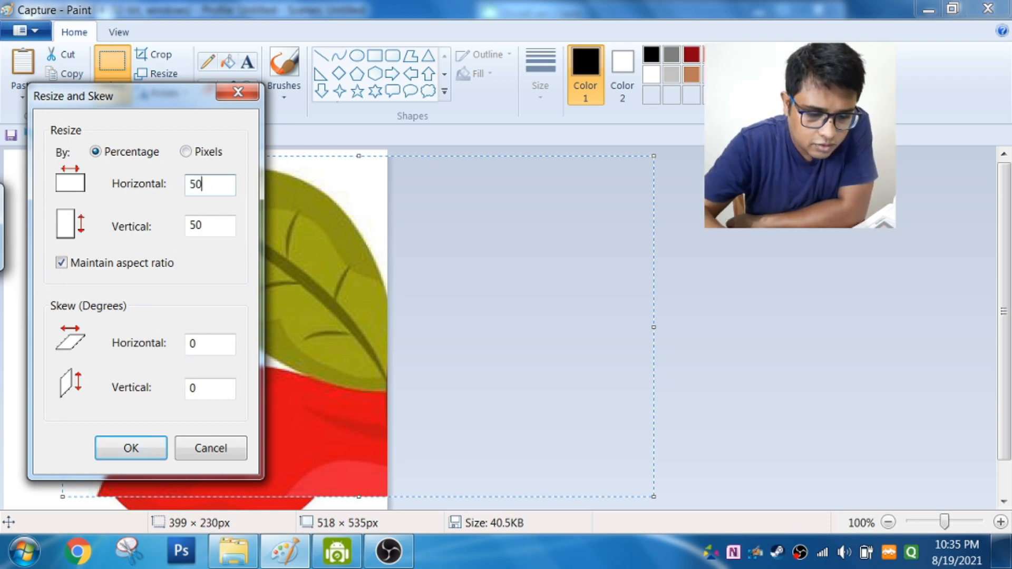
{"action": "left_click", "coordinate": [132, 448]}
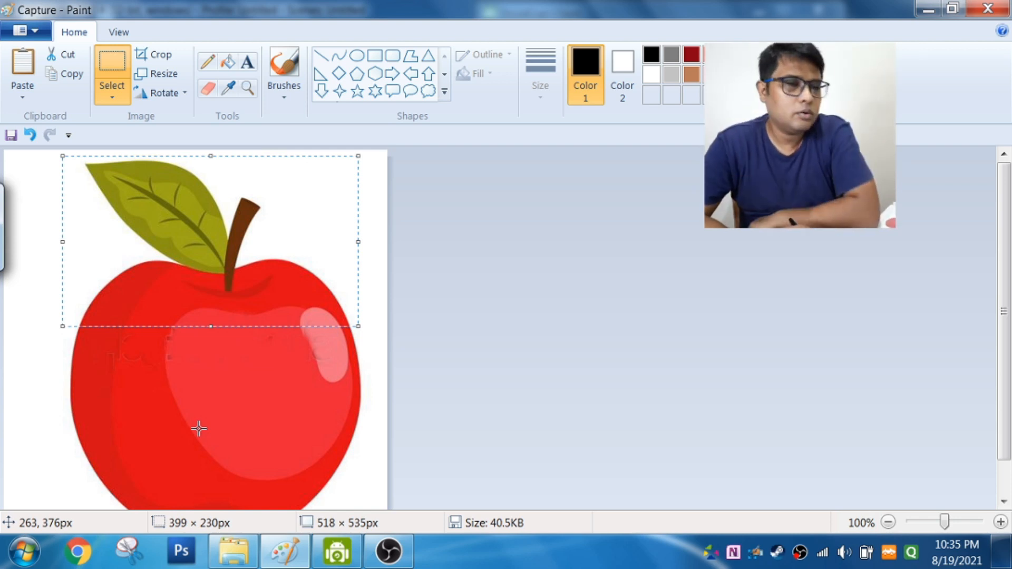
Step: Skew the selected upper part of the apple horizontally by 30 degrees
{"action": "left_click", "coordinate": [165, 73]}
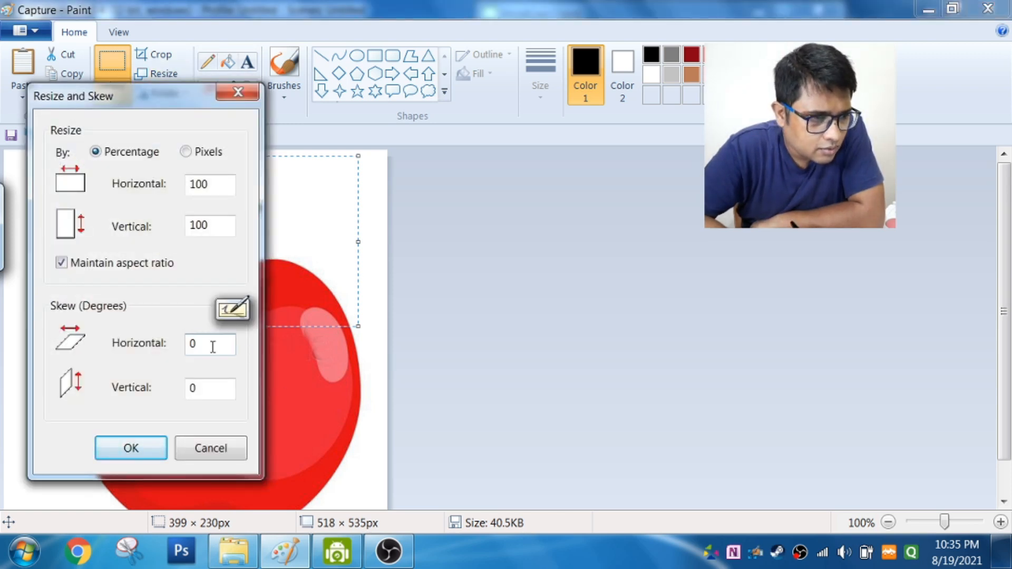
{"action": "key", "text": "BackSpace"}
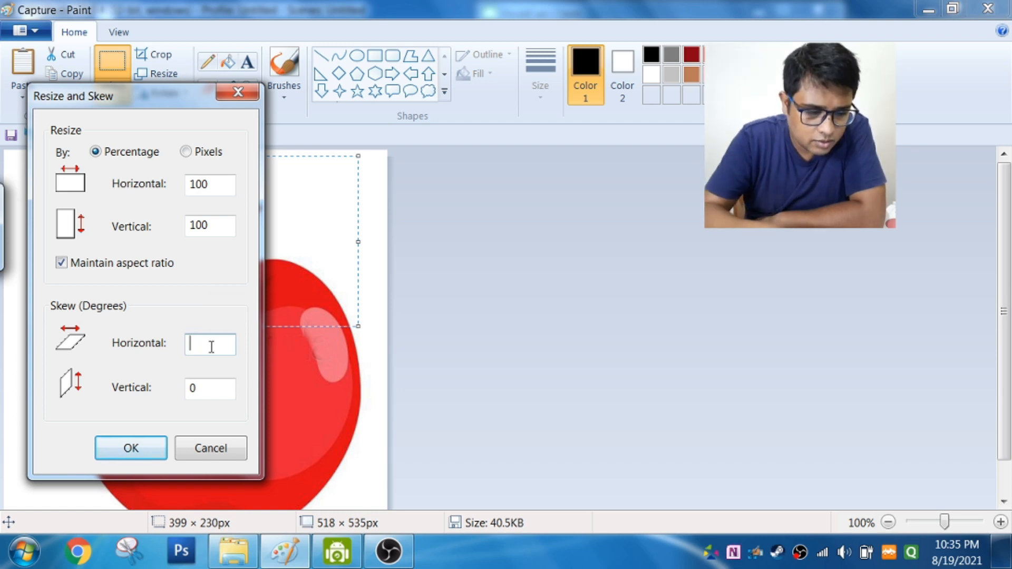
{"action": "type", "text": "30"}
{"action": "key", "text": "Return"}
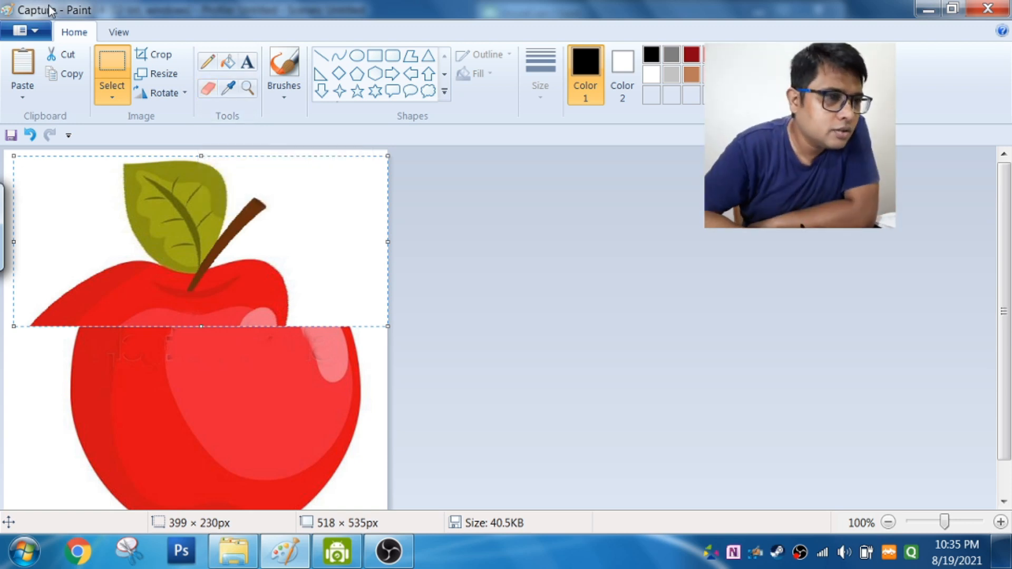
Step: Open the picture test from the image folder without saving the skewed apple picture
{"action": "left_click", "coordinate": [42, 33]}
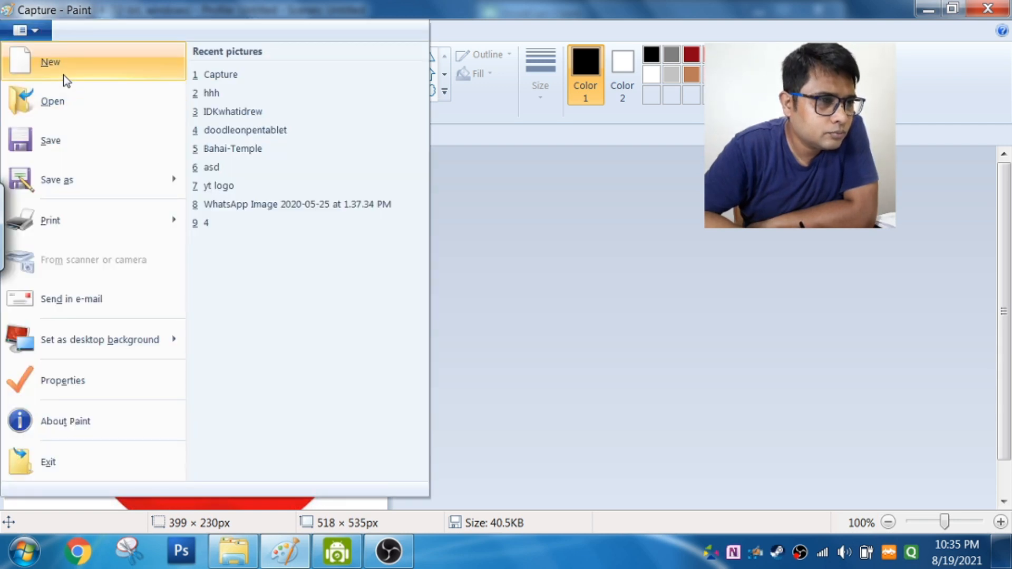
{"action": "left_click", "coordinate": [66, 101]}
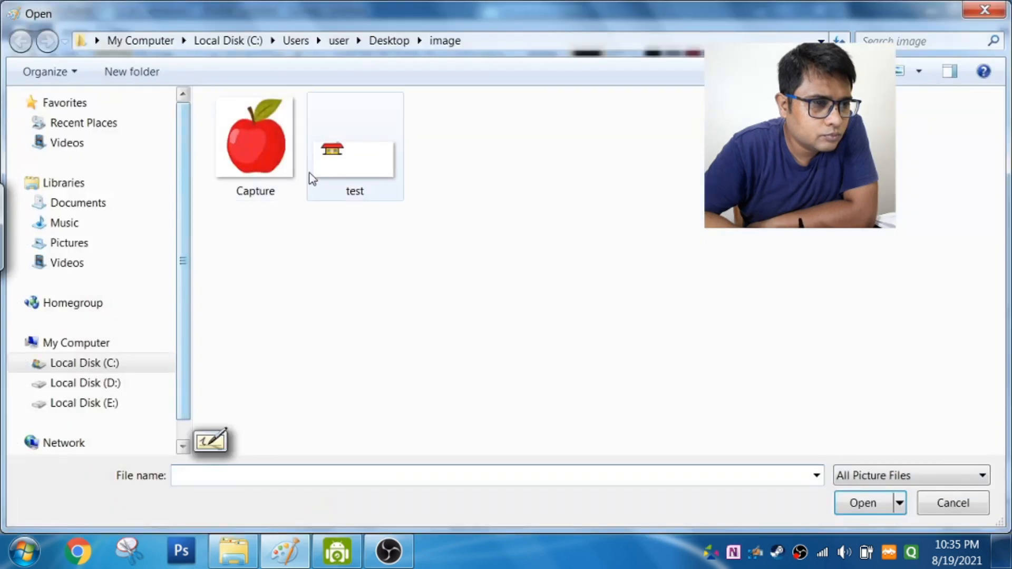
{"action": "double_click", "coordinate": [334, 175]}
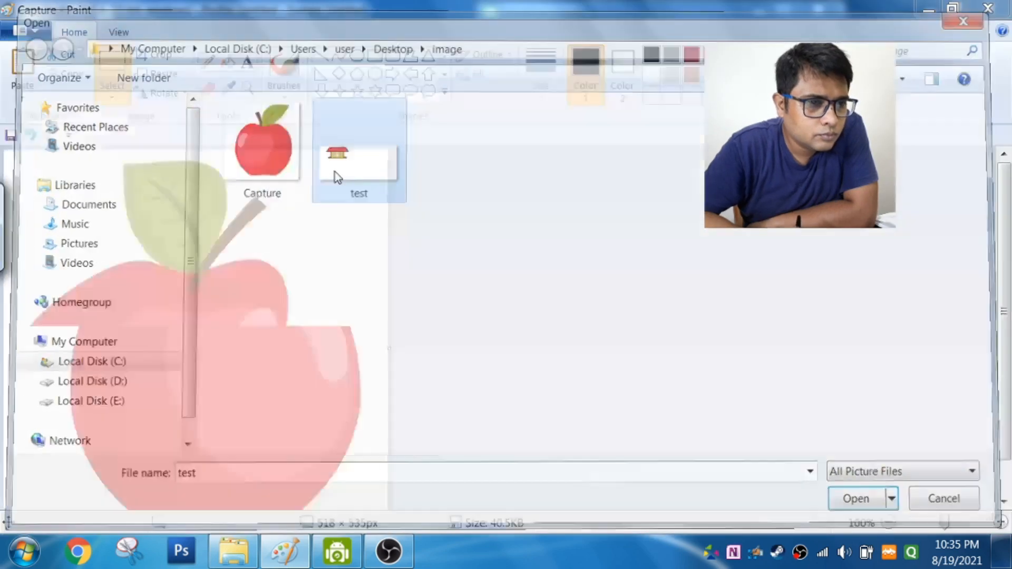
{"action": "left_click", "coordinate": [547, 285]}
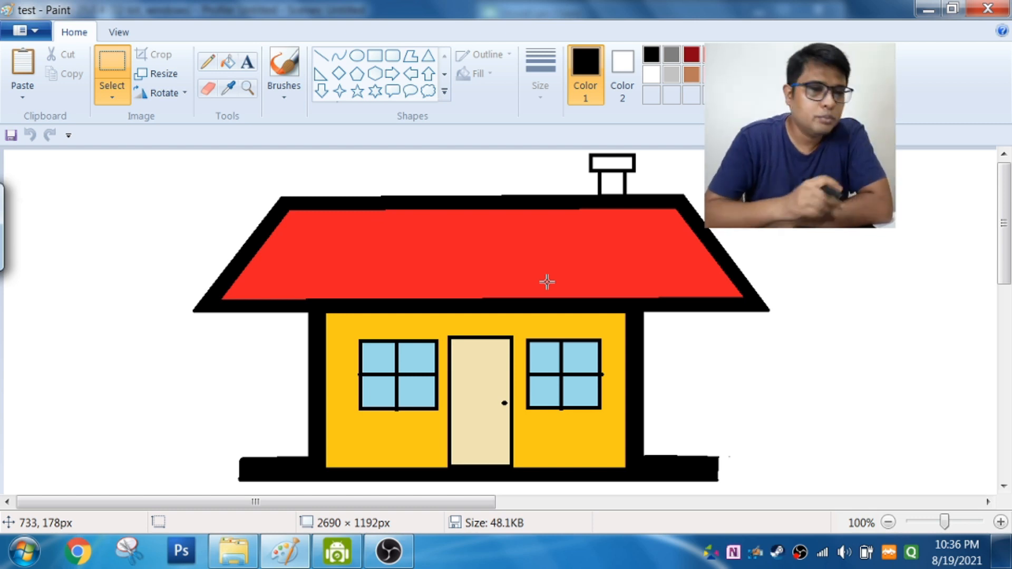
Step: Magnify the upper-left corner of the house's red roof to 800% with the Magnifier
{"action": "left_click", "coordinate": [248, 88]}
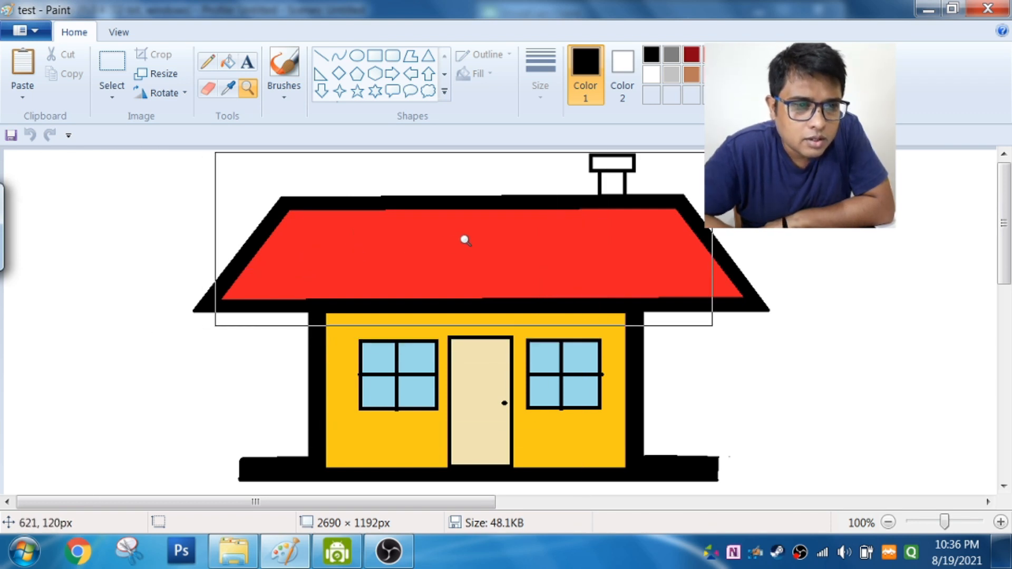
{"action": "left_click", "coordinate": [337, 256]}
{"action": "left_click", "coordinate": [337, 256]}
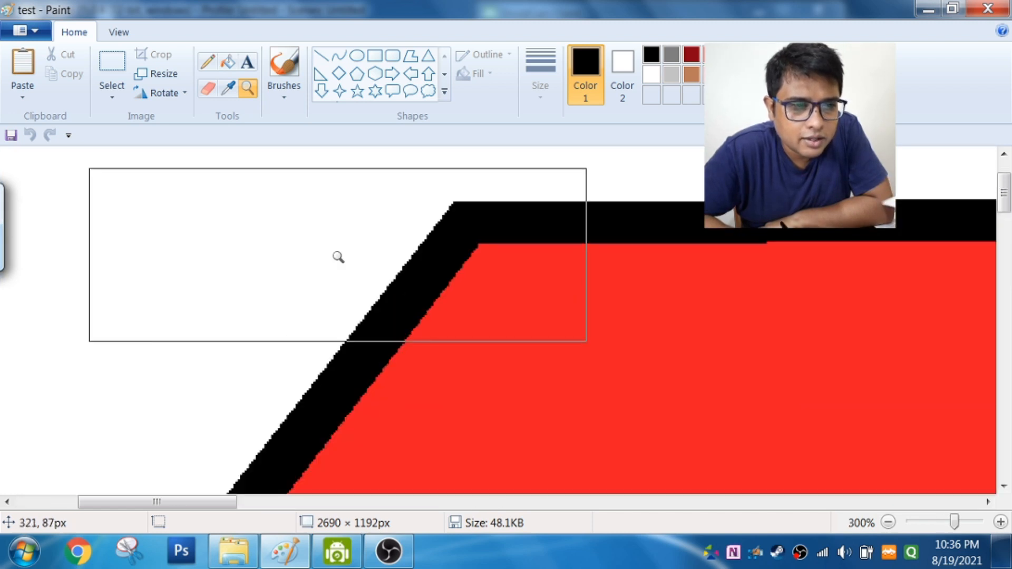
{"action": "left_click", "coordinate": [370, 262]}
{"action": "left_click", "coordinate": [369, 262]}
{"action": "left_click", "coordinate": [369, 261]}
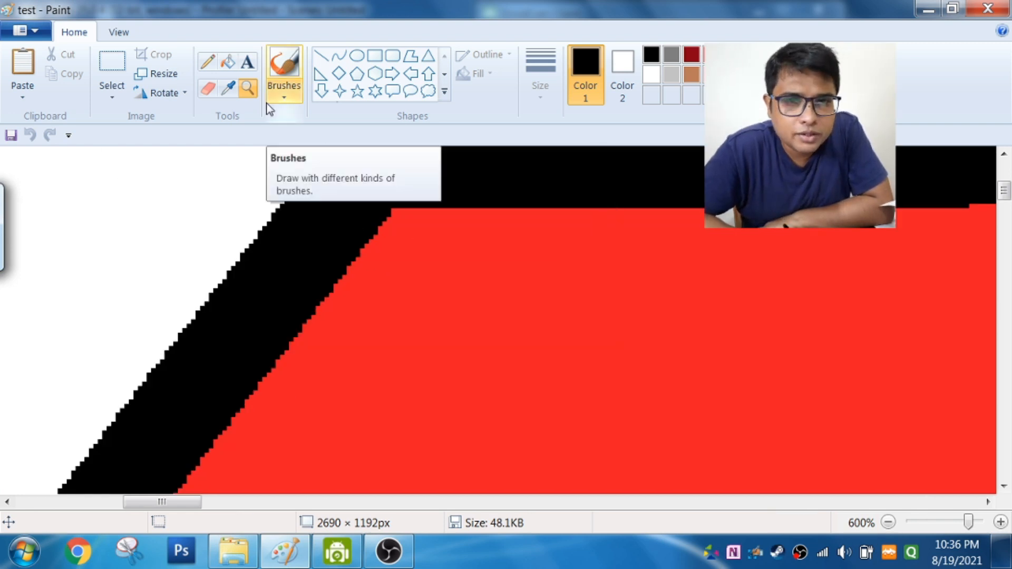
{"action": "left_click", "coordinate": [253, 96]}
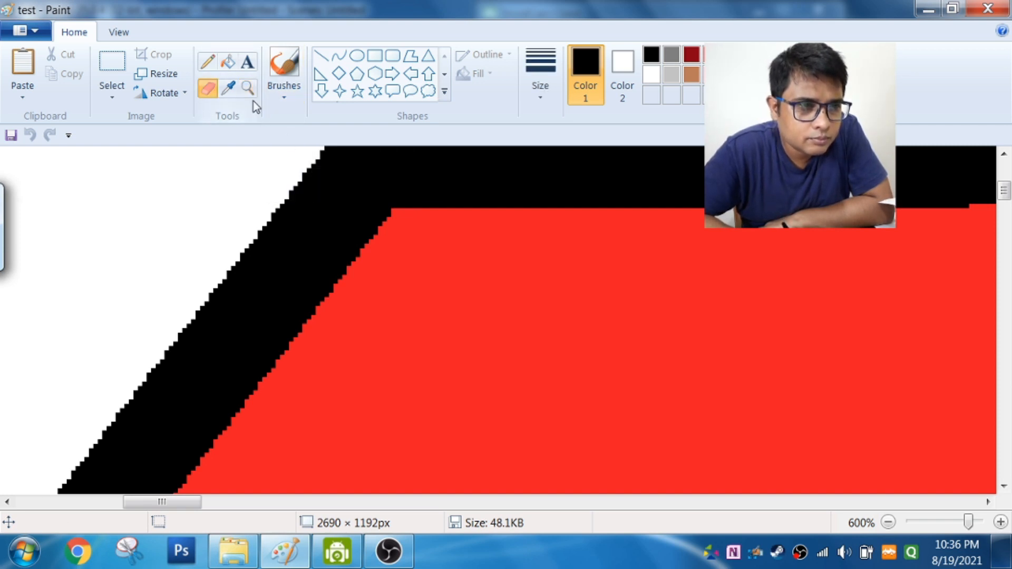
{"action": "left_click", "coordinate": [248, 93]}
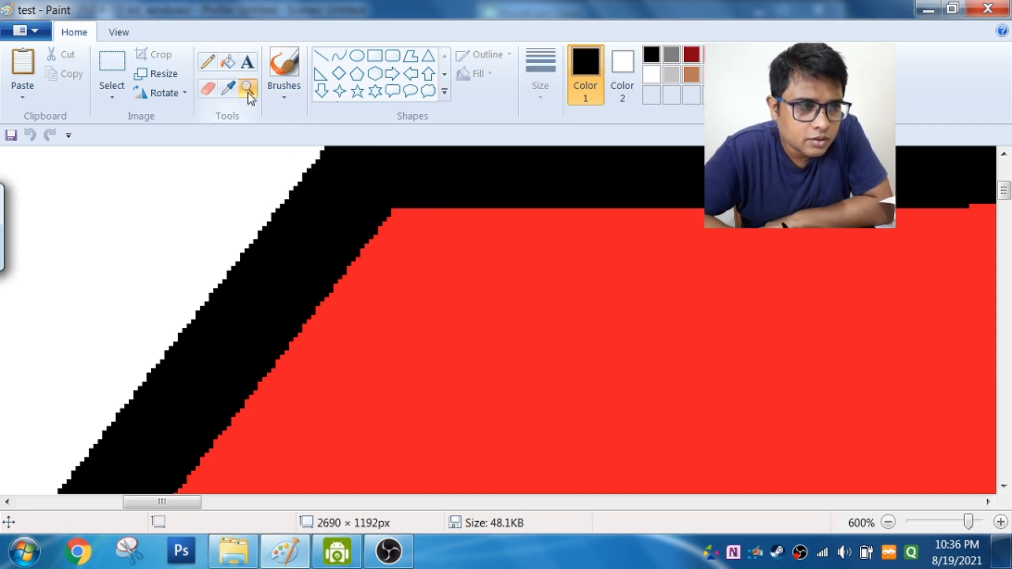
{"action": "left_click", "coordinate": [330, 238]}
{"action": "left_click", "coordinate": [330, 238]}
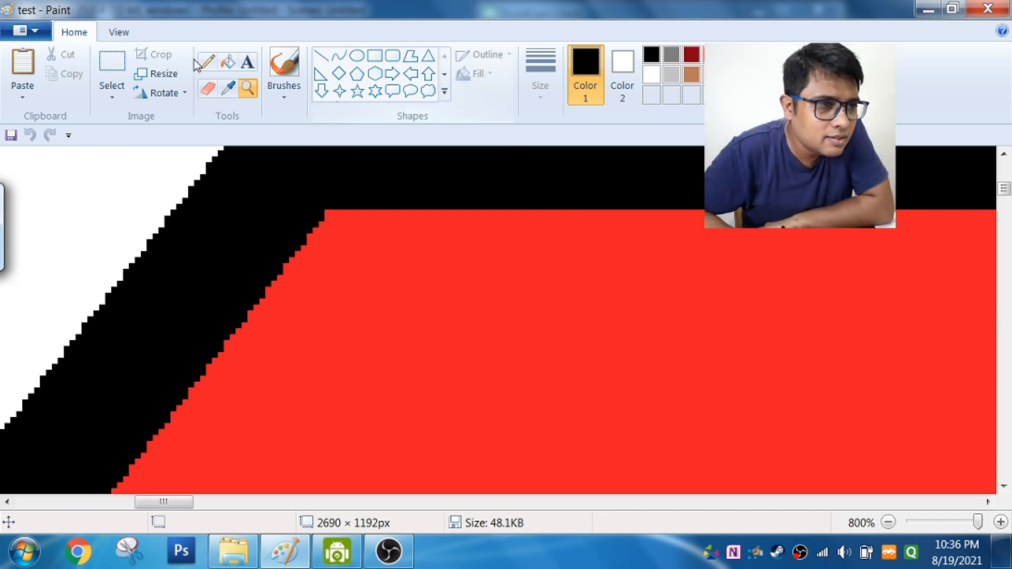
Step: Zoom the house picture out to 50% and back in to 100%, and return to the drawing tools
{"action": "left_click", "coordinate": [126, 34]}
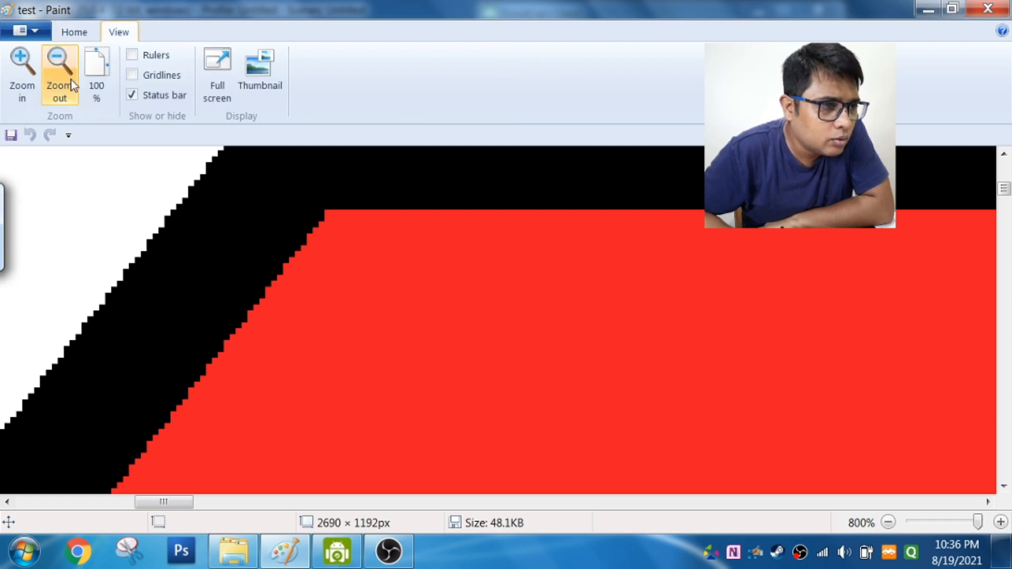
{"action": "left_click", "coordinate": [29, 92]}
{"action": "left_click", "coordinate": [29, 91]}
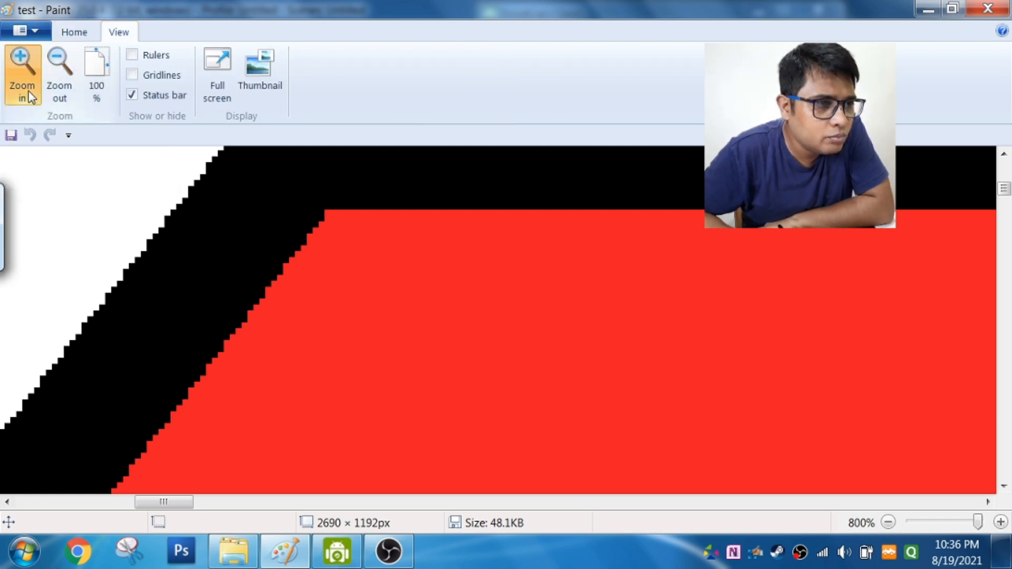
{"action": "left_click", "coordinate": [58, 93]}
{"action": "left_click", "coordinate": [58, 94]}
{"action": "left_click", "coordinate": [58, 94]}
{"action": "left_click", "coordinate": [58, 93]}
{"action": "left_click", "coordinate": [58, 93]}
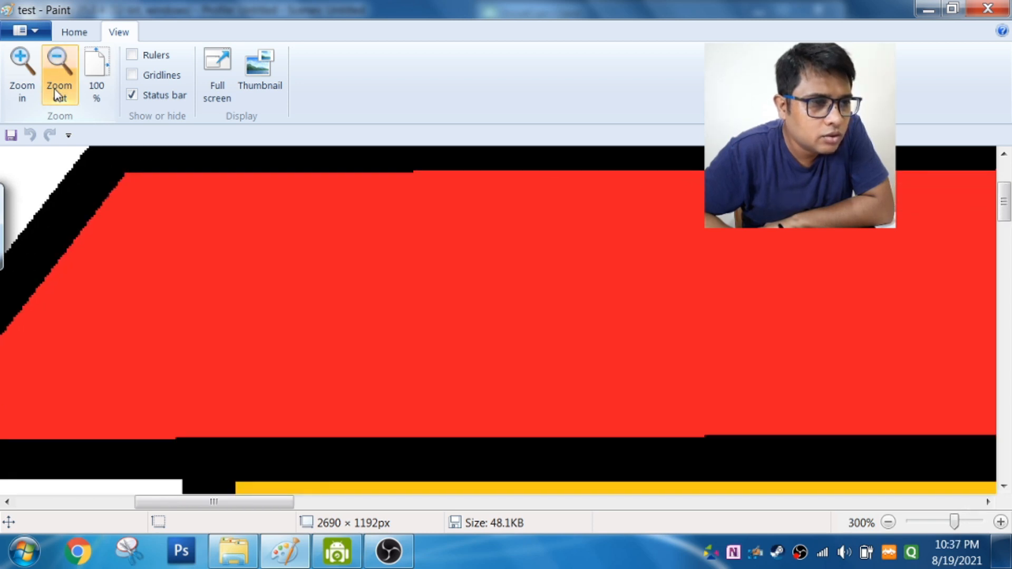
{"action": "left_click", "coordinate": [58, 94]}
{"action": "left_click", "coordinate": [57, 94]}
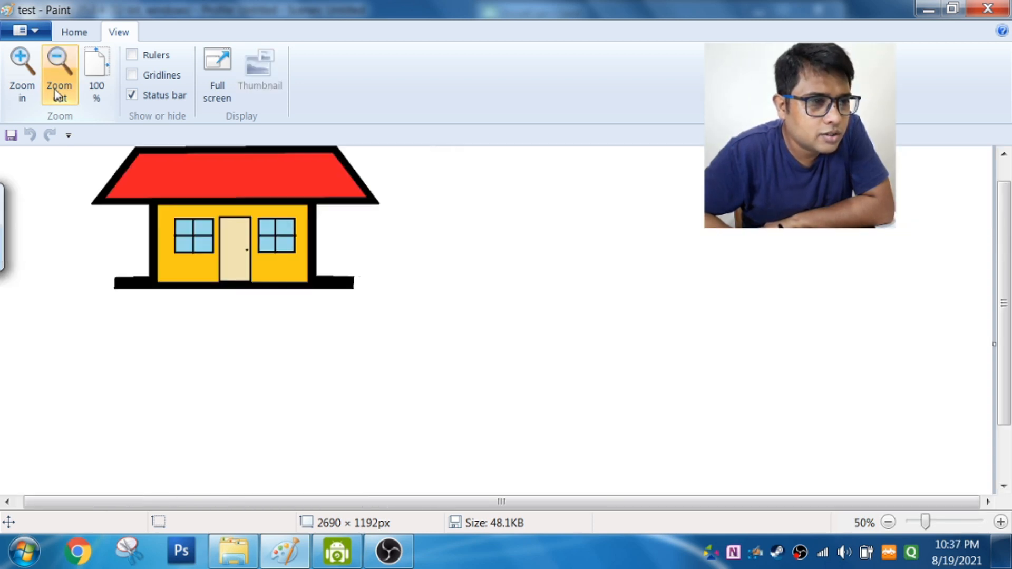
{"action": "left_click", "coordinate": [28, 91]}
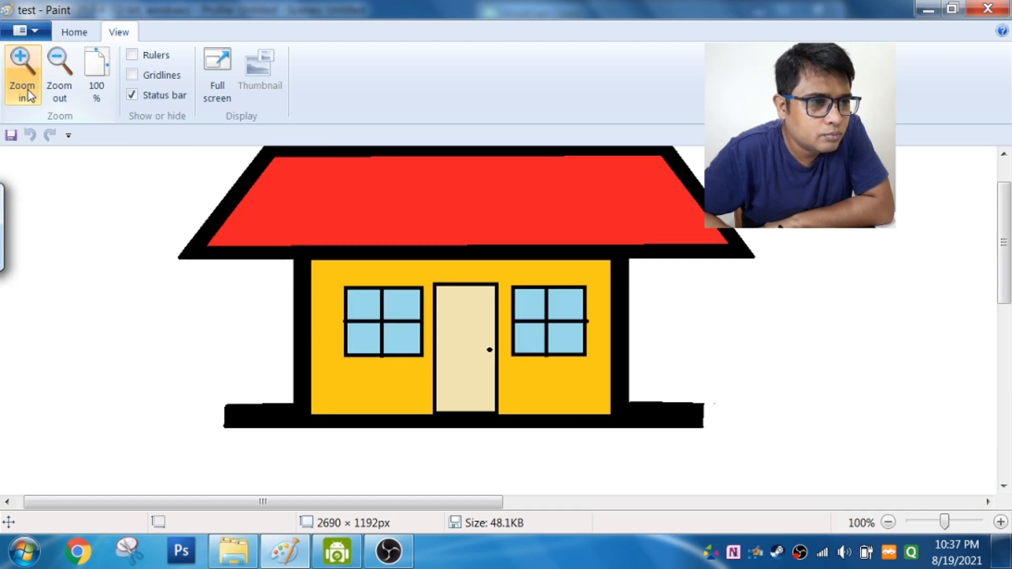
{"action": "left_click", "coordinate": [73, 35]}
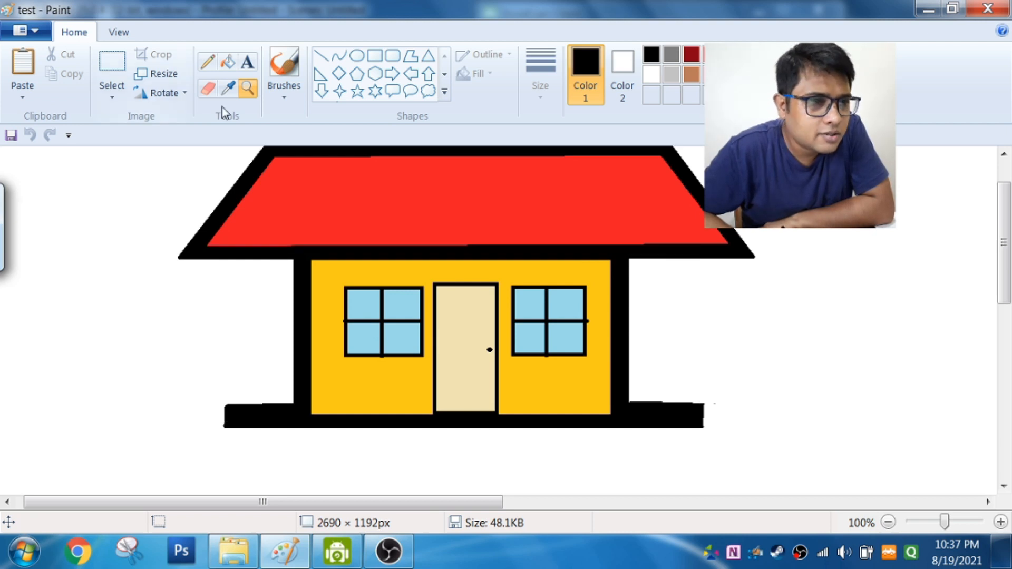
Step: Magnify the window on the house's left side to 600% with the Magnifier
{"action": "left_click", "coordinate": [209, 89]}
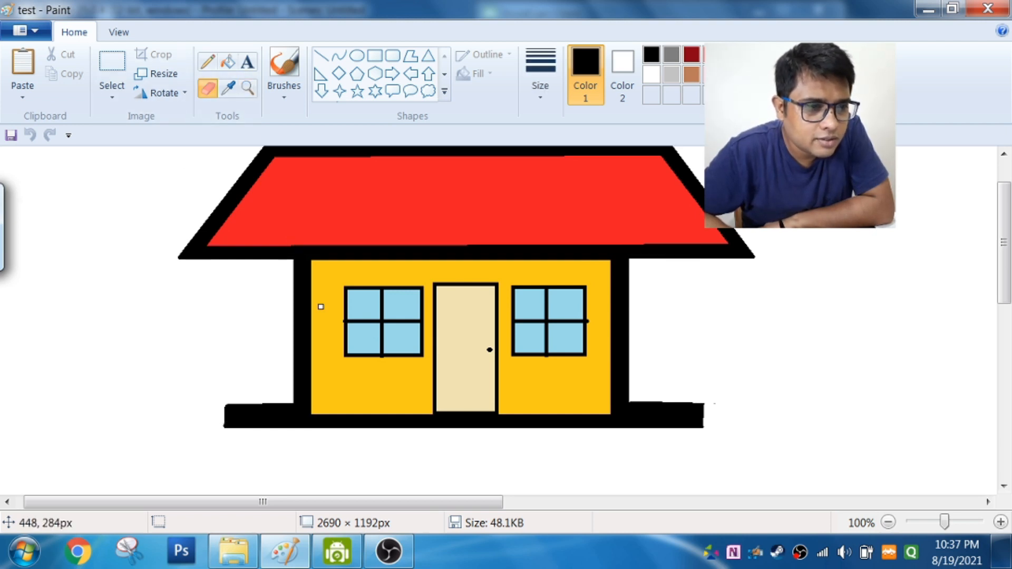
{"action": "left_click", "coordinate": [247, 89]}
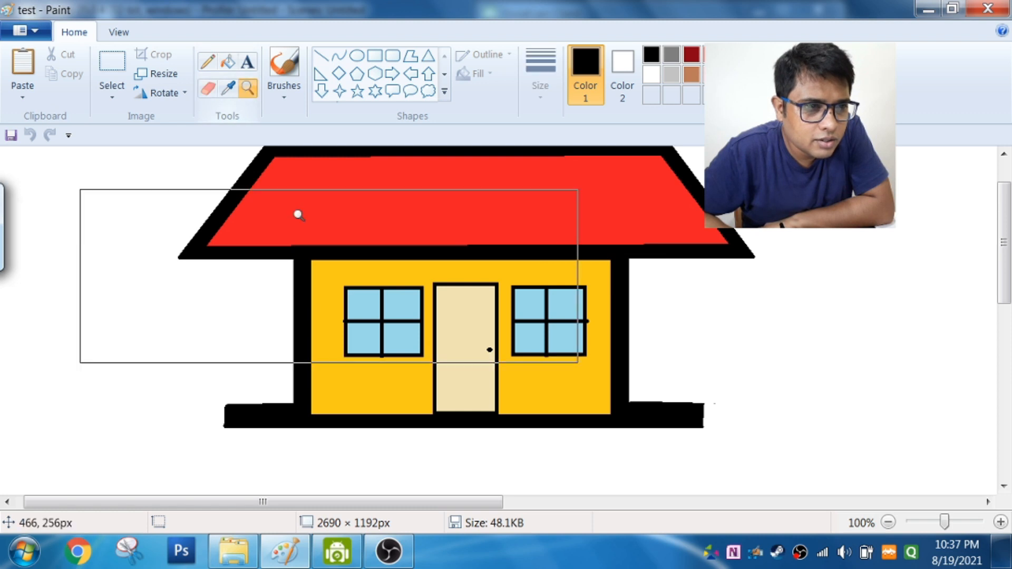
{"action": "left_click", "coordinate": [358, 347]}
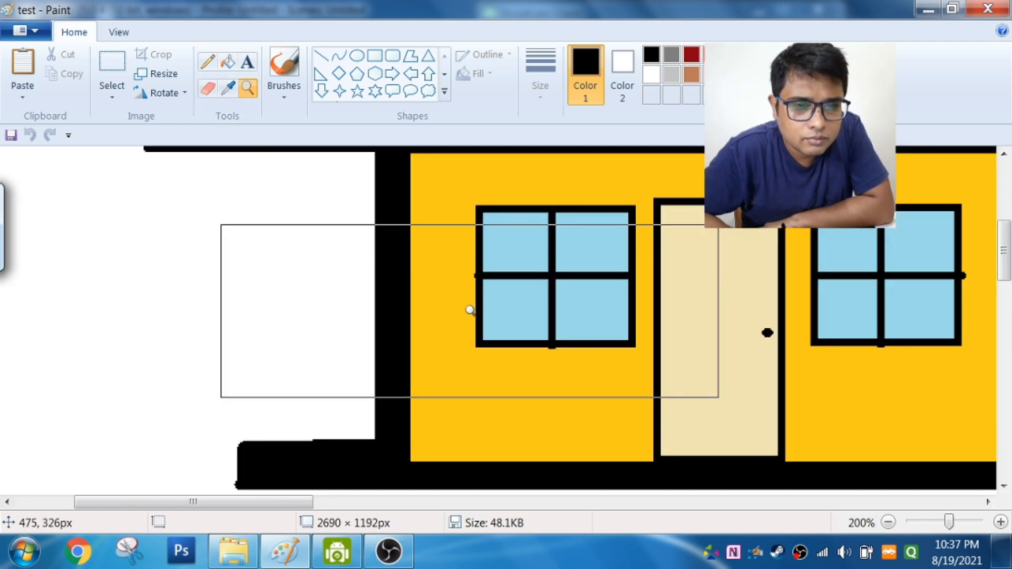
{"action": "left_click", "coordinate": [469, 288]}
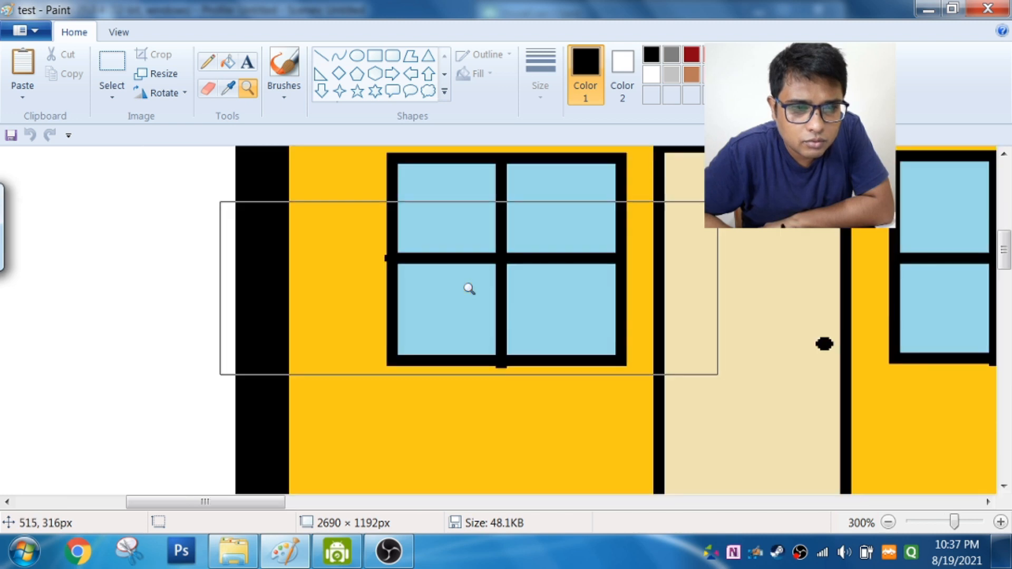
{"action": "left_click", "coordinate": [456, 236]}
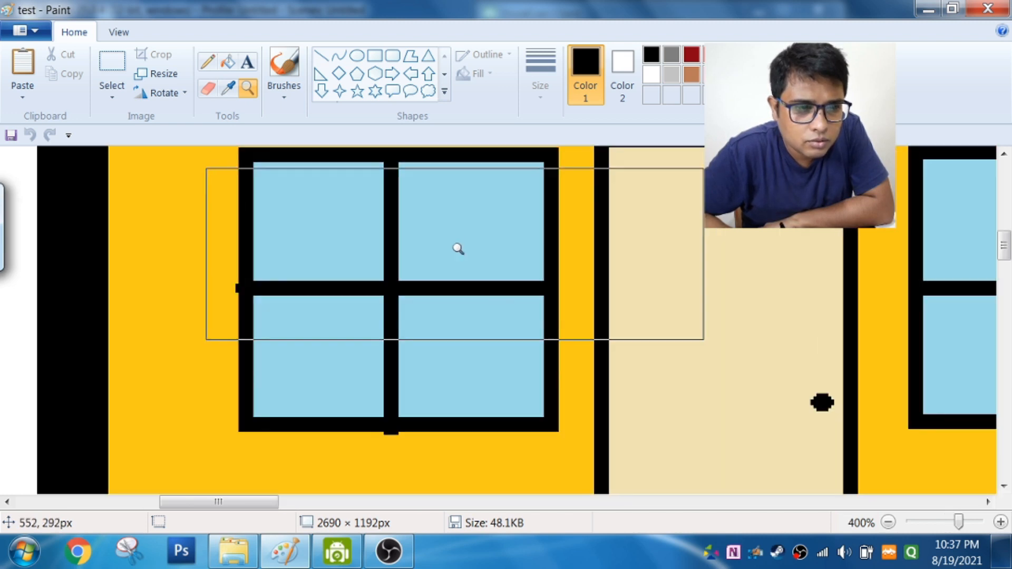
{"action": "left_click", "coordinate": [454, 275]}
{"action": "left_click", "coordinate": [315, 316]}
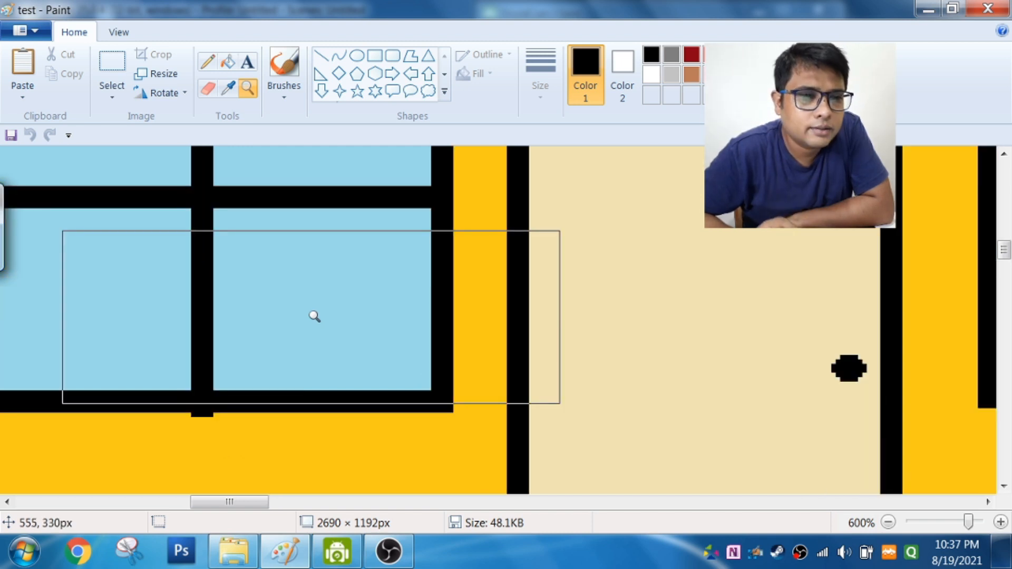
Step: Zoom the house picture back out to 100% and bring the whole house into view
{"action": "left_click", "coordinate": [120, 33]}
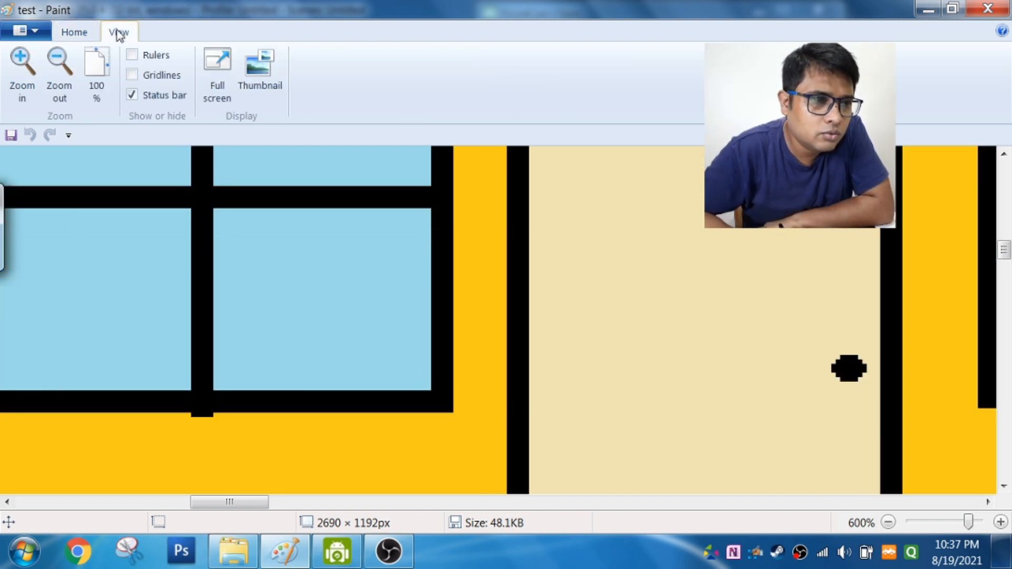
{"action": "left_click", "coordinate": [63, 98]}
{"action": "left_click", "coordinate": [62, 97]}
{"action": "left_click", "coordinate": [62, 97]}
{"action": "left_click", "coordinate": [62, 97]}
{"action": "left_click", "coordinate": [62, 97]}
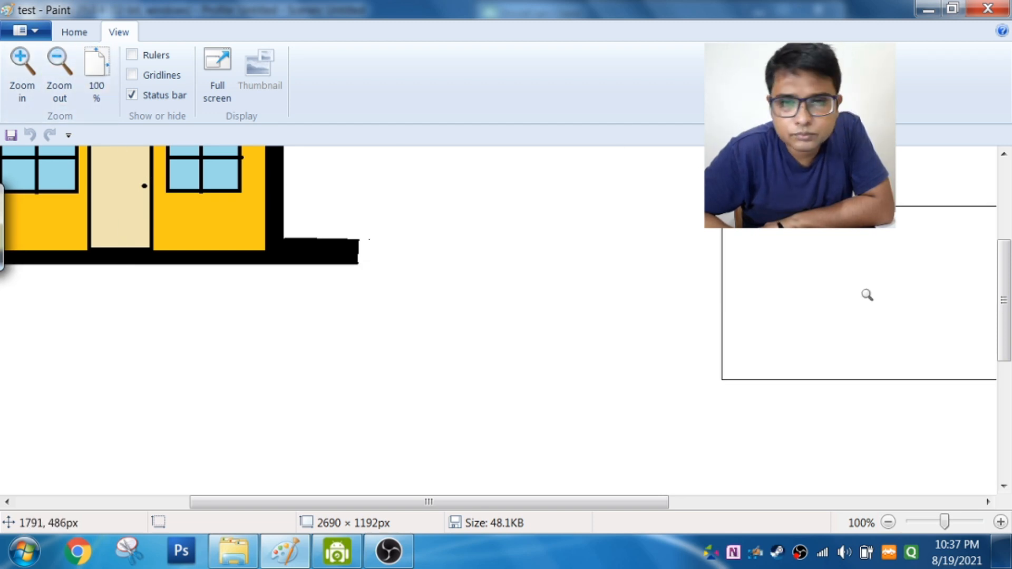
{"action": "left_click_drag", "start_coordinate": [1007, 304], "coordinate": [1006, 226]}
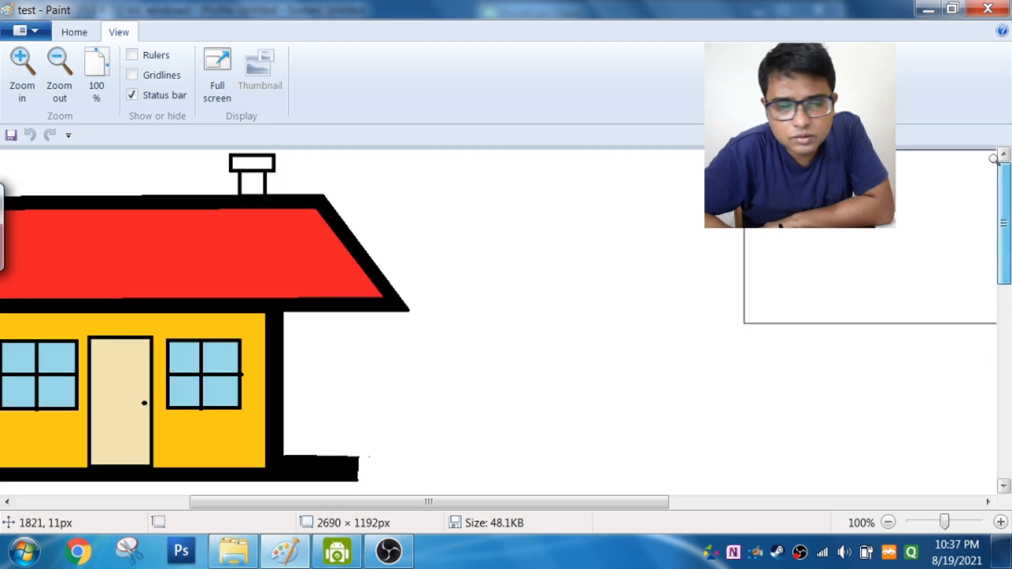
{"action": "left_click_drag", "start_coordinate": [467, 504], "coordinate": [311, 524]}
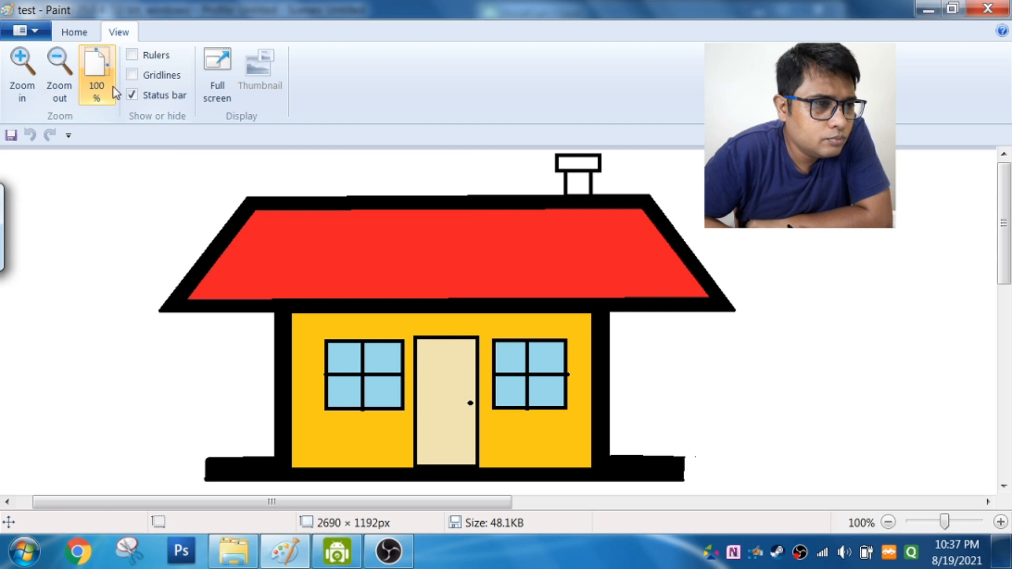
Step: Show gridlines over the house picture
{"action": "left_click", "coordinate": [68, 34]}
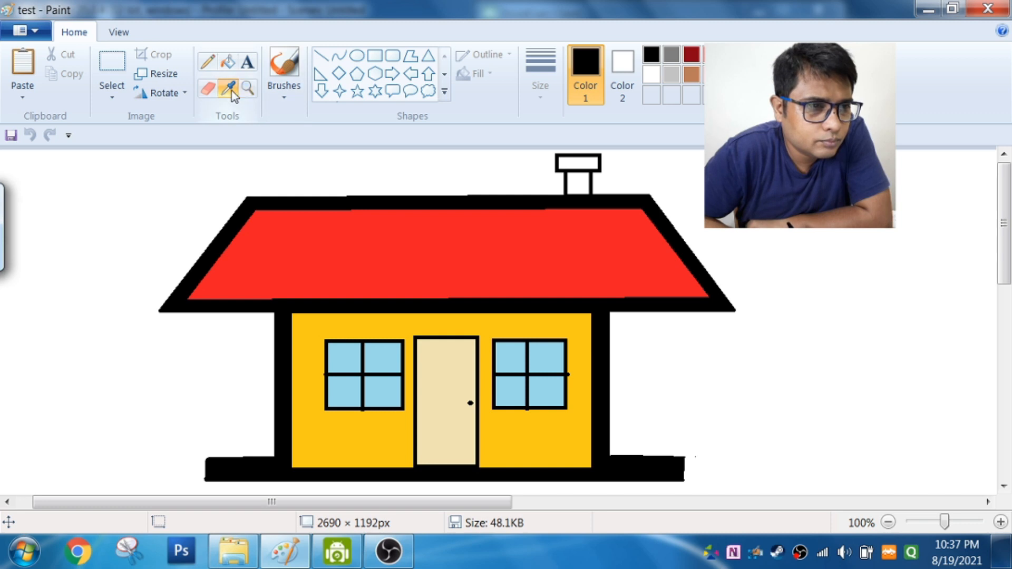
{"action": "left_click", "coordinate": [121, 37]}
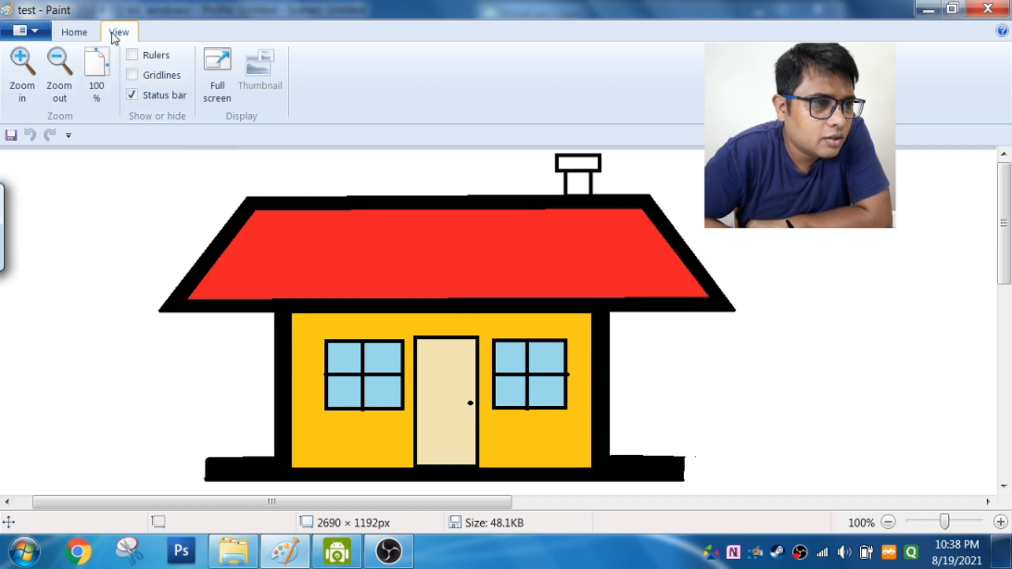
{"action": "left_click", "coordinate": [132, 76]}
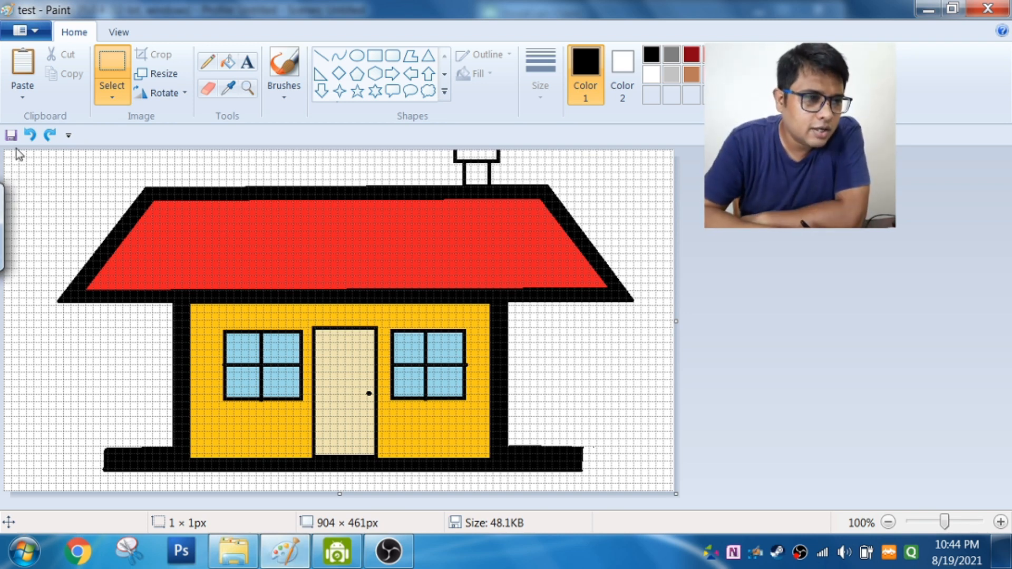
Step: Select the house with a rectangular selection of about 815 × 456 px and invert its colors
{"action": "left_click", "coordinate": [104, 66]}
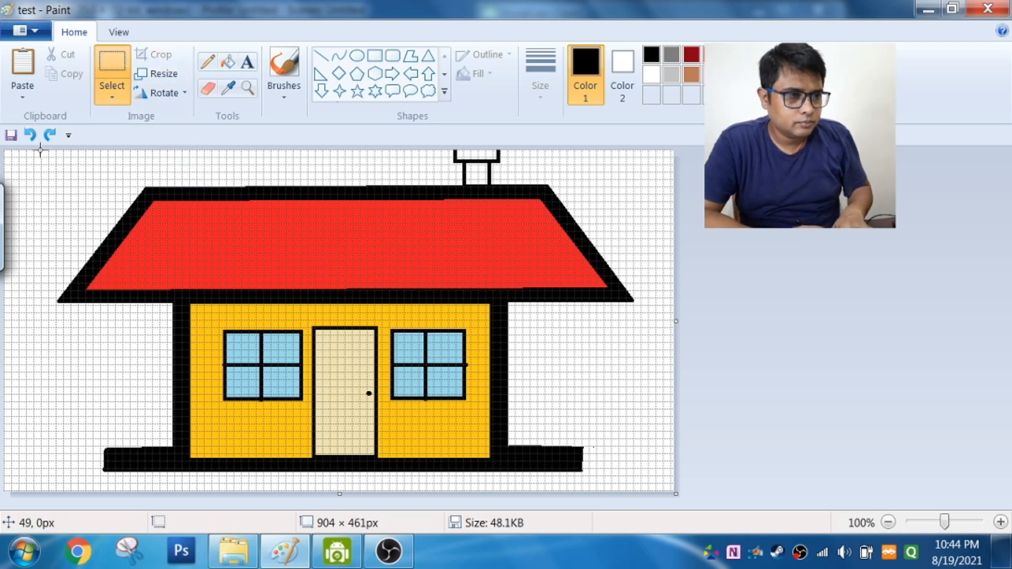
{"action": "left_click_drag", "start_coordinate": [40, 152], "coordinate": [643, 487]}
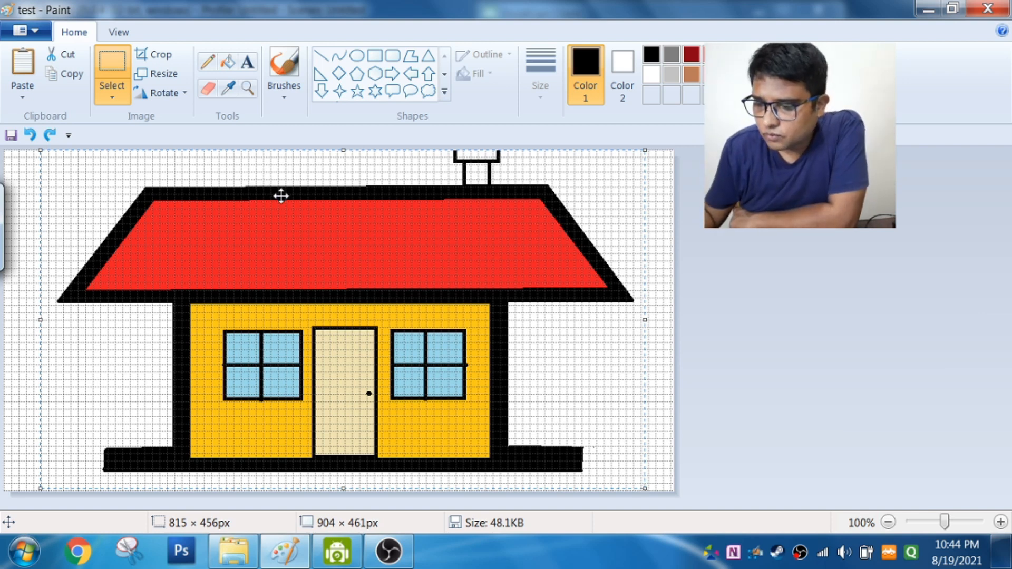
{"action": "right_click", "coordinate": [323, 236]}
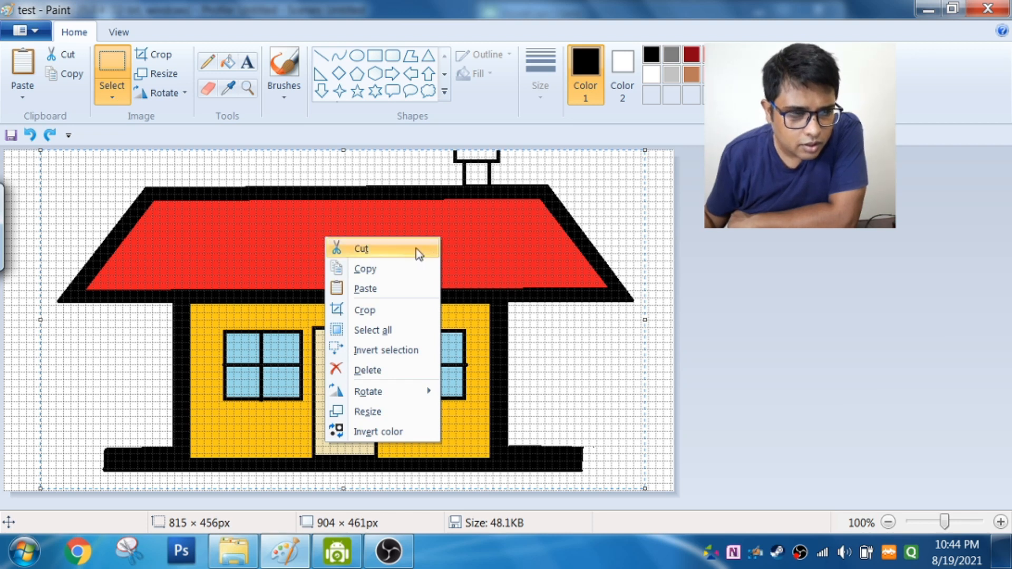
{"action": "left_click", "coordinate": [386, 435]}
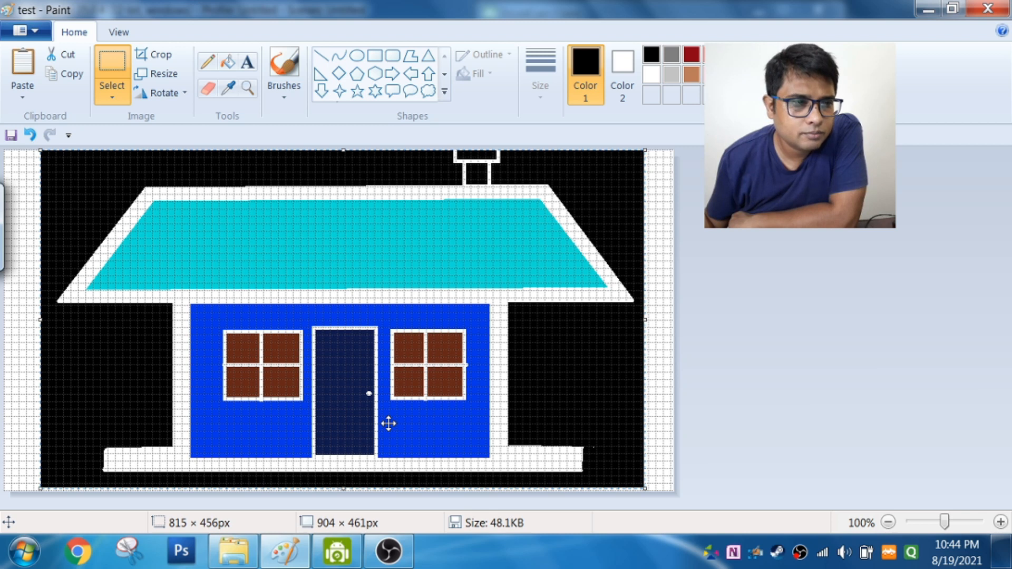
Step: Invert the selected house's colors a second time to restore the original ones
{"action": "right_click", "coordinate": [352, 316]}
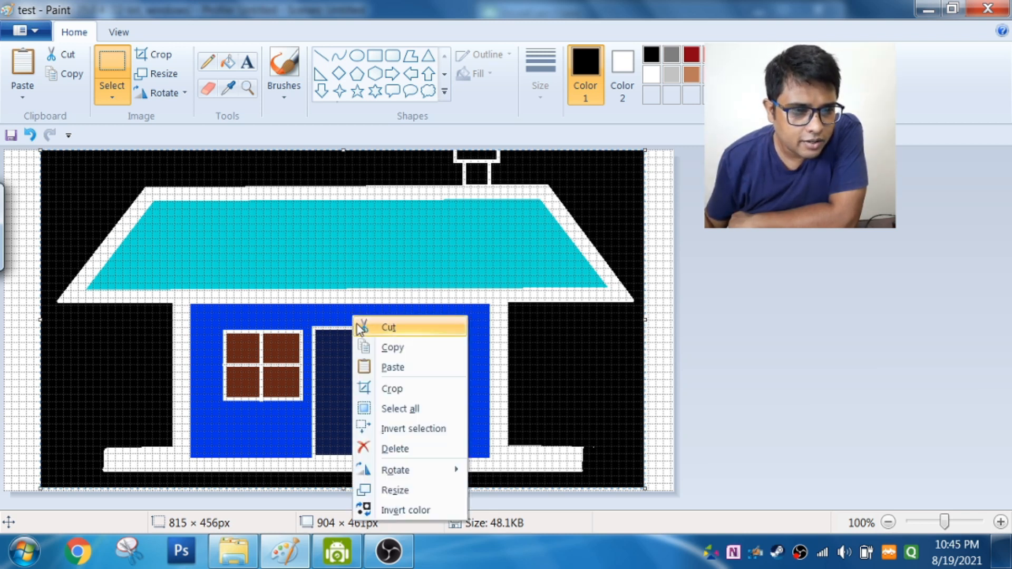
{"action": "left_click", "coordinate": [399, 503]}
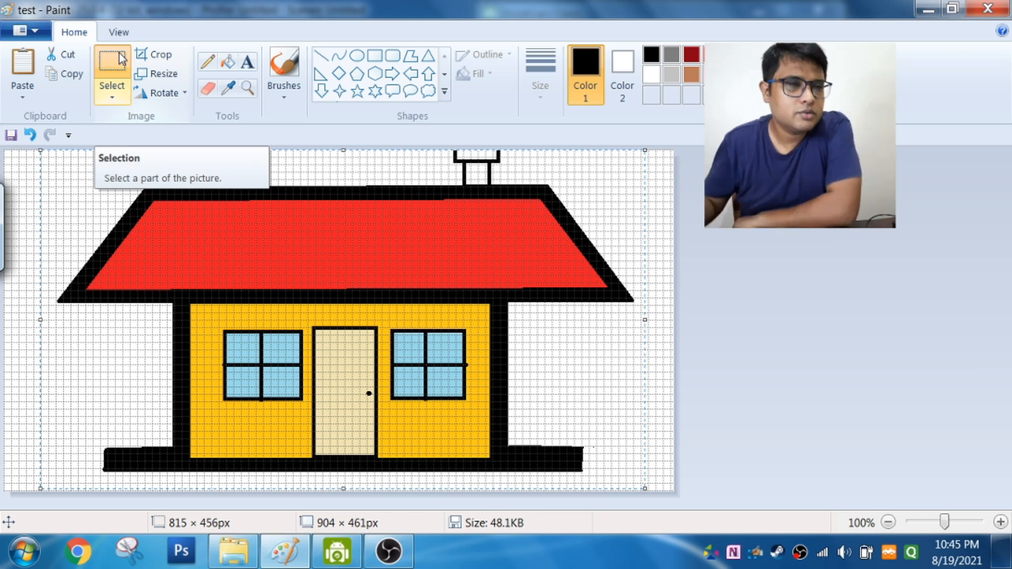
Step: Delete the selected house from the canvas
{"action": "left_click", "coordinate": [341, 271]}
{"action": "right_click", "coordinate": [341, 271]}
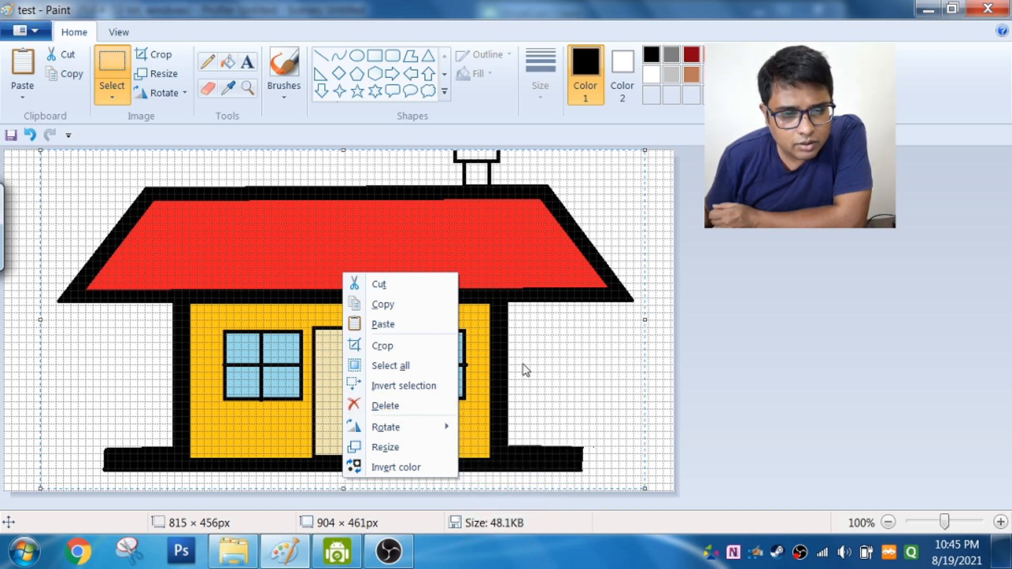
{"action": "right_click", "coordinate": [490, 355]}
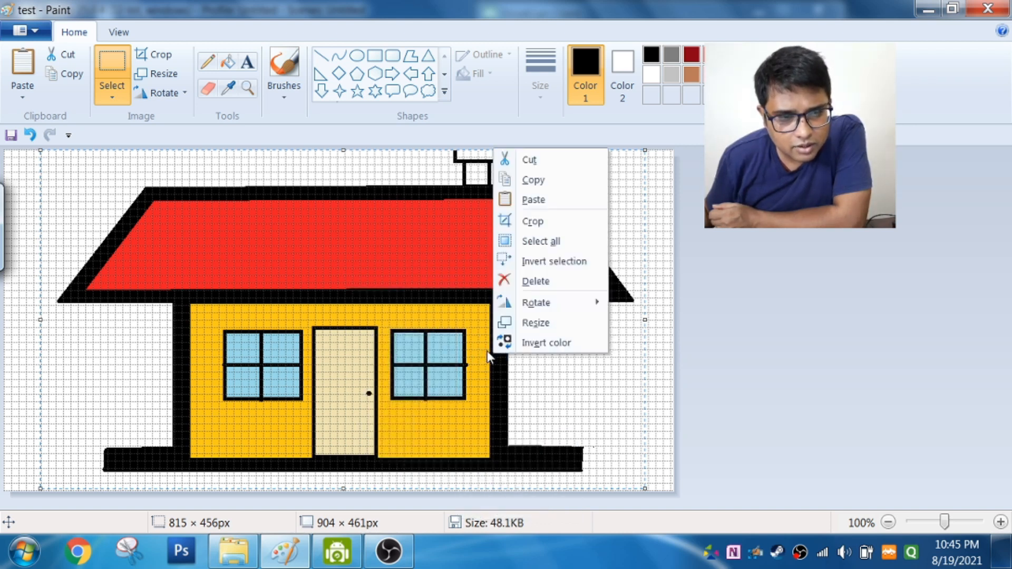
{"action": "left_click", "coordinate": [533, 282]}
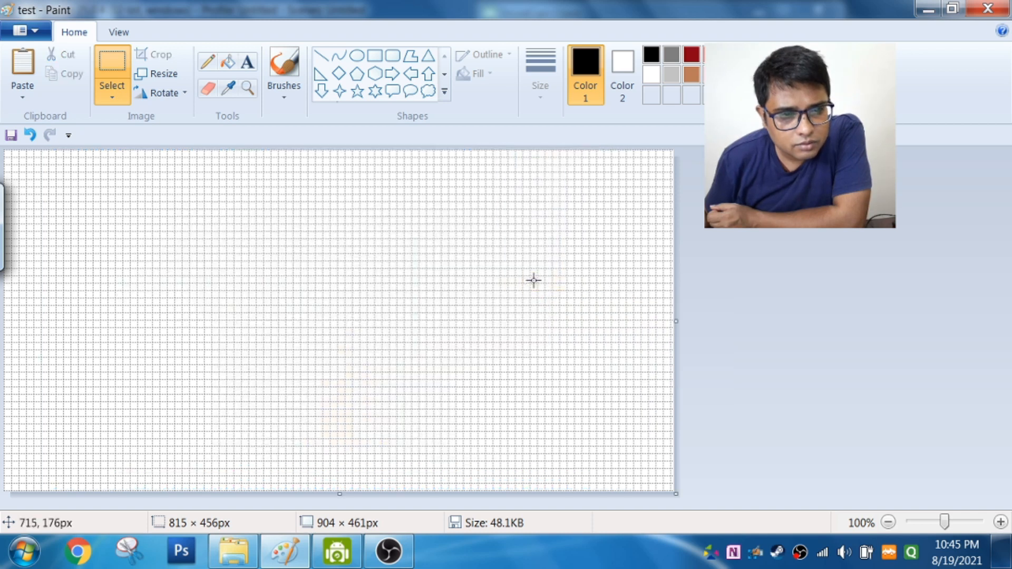